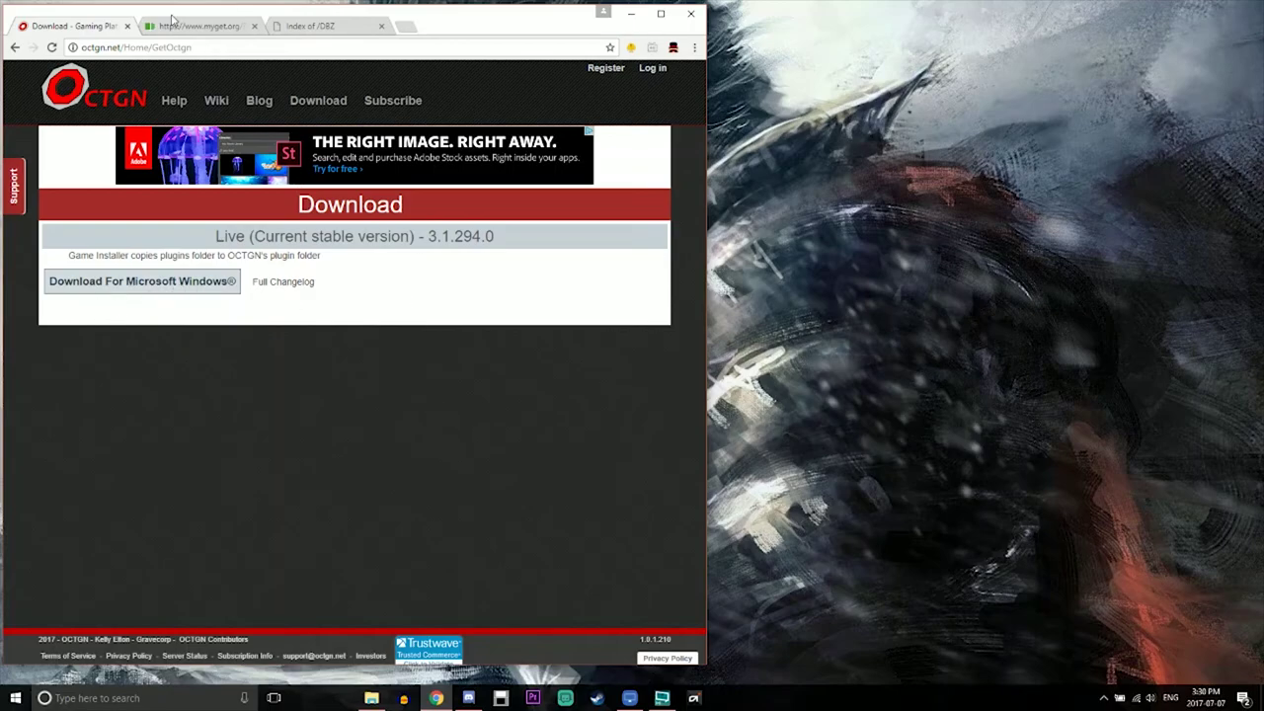
Step: Download the Windows installer for OCTGN 3.1.294.0 from the OCTGN website and run it
{"action": "left_click", "coordinate": [206, 47]}
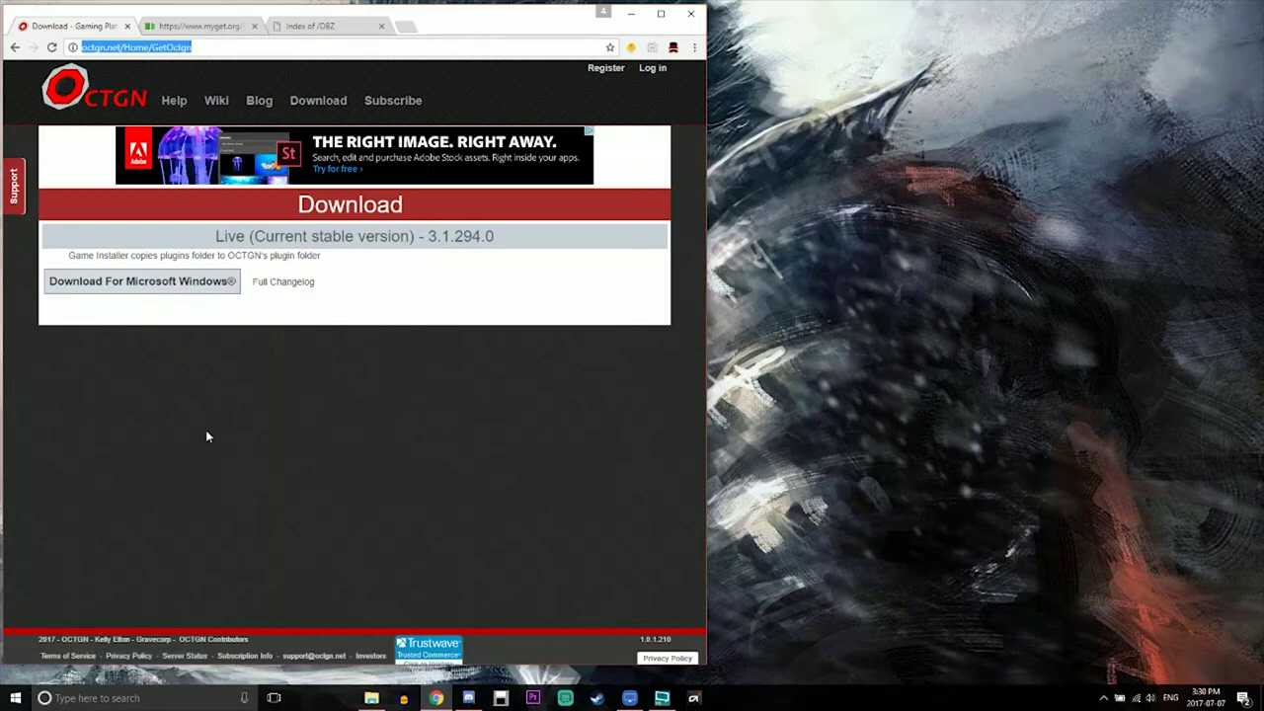
{"action": "left_click", "coordinate": [136, 286]}
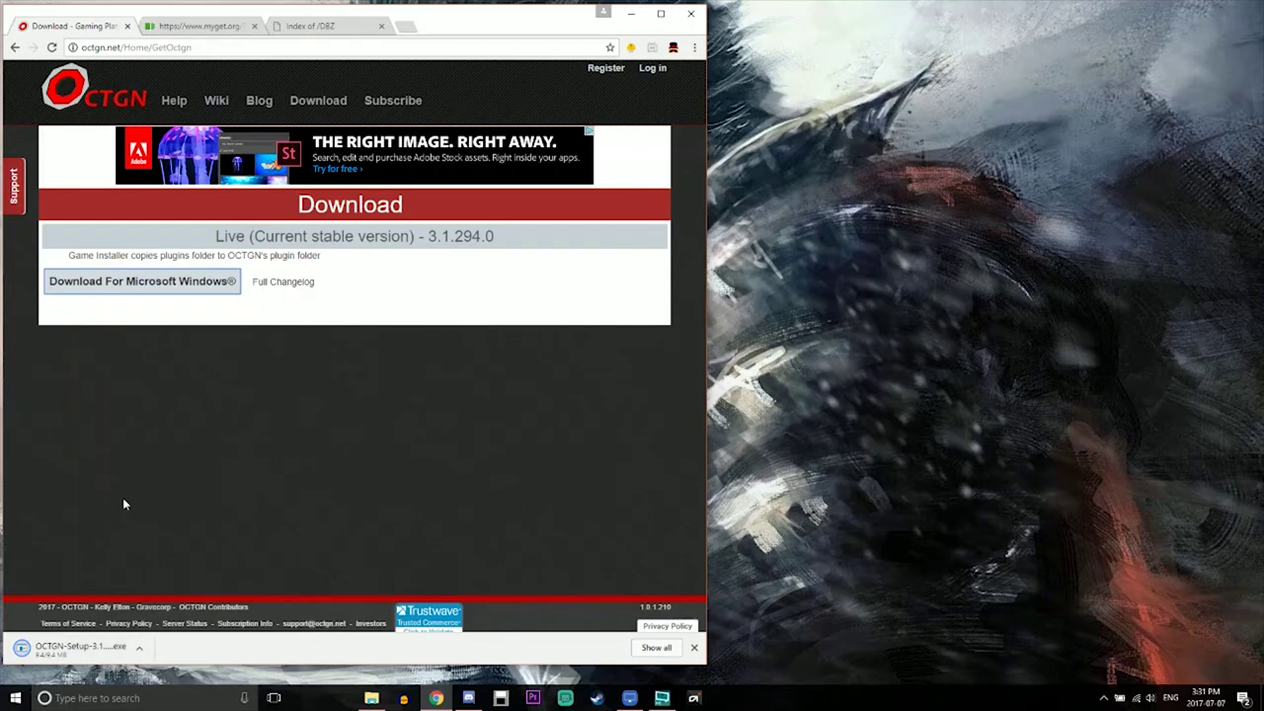
{"action": "left_click", "coordinate": [81, 647]}
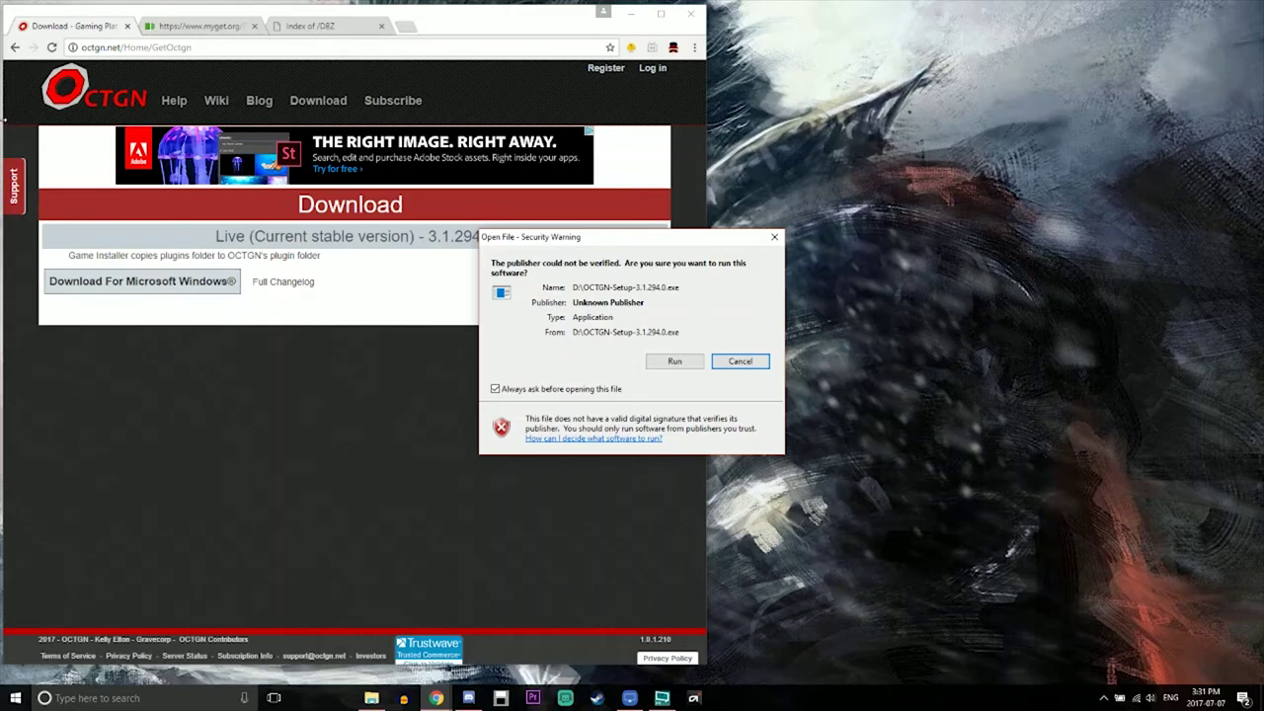
{"action": "left_click", "coordinate": [671, 361]}
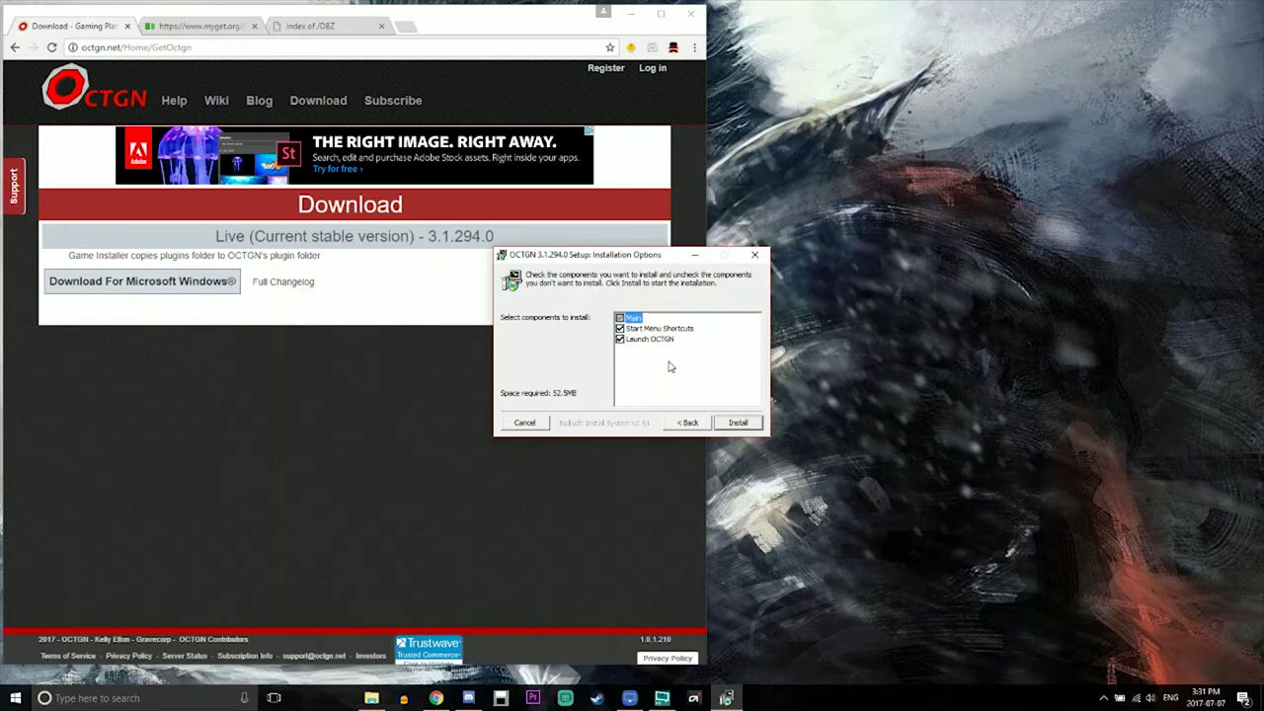
Step: Install OCTGN with the preselected components, answering No to Wine, allowing firewall access on public networks and accepting the custom data agreement
{"action": "left_click", "coordinate": [746, 421]}
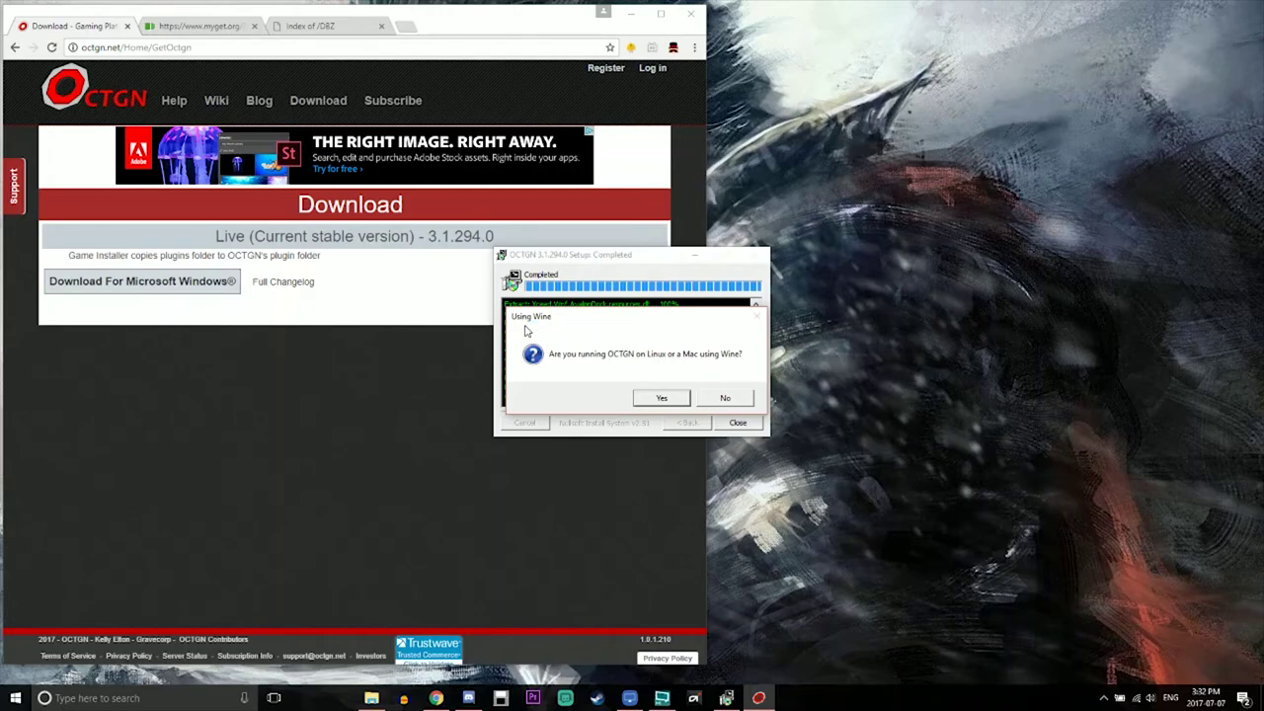
{"action": "left_click", "coordinate": [731, 399]}
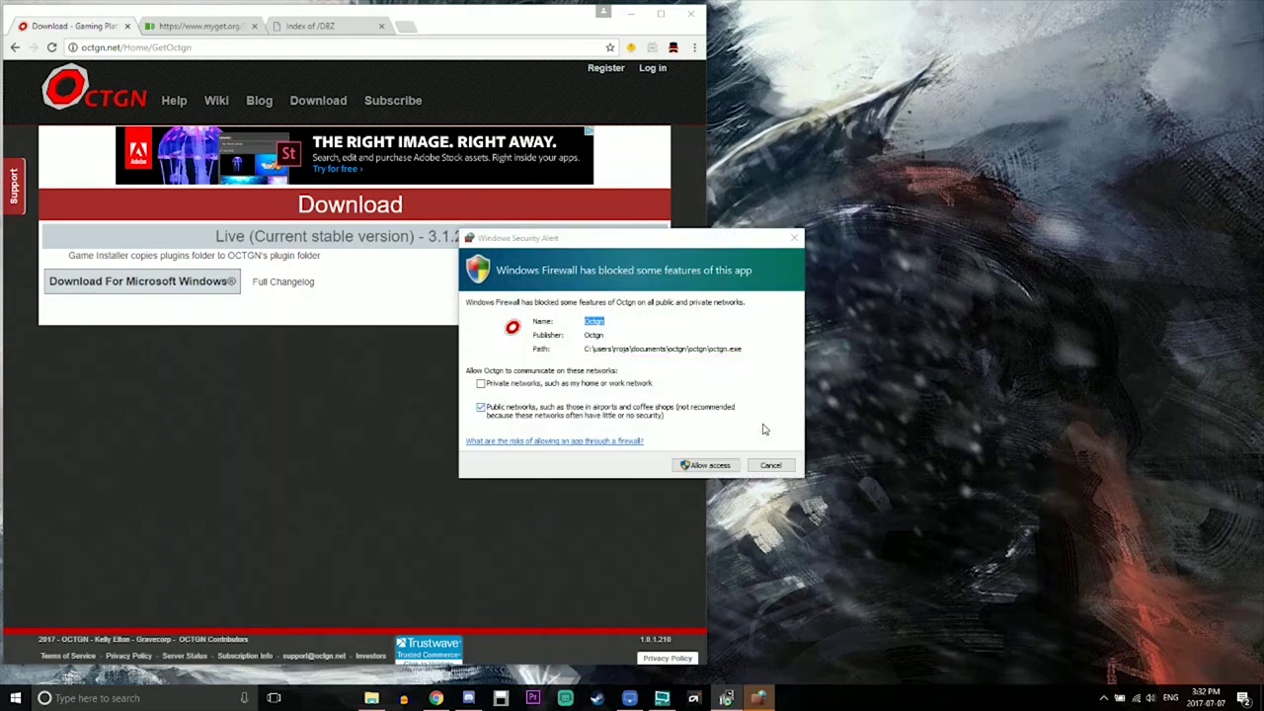
{"action": "left_click", "coordinate": [719, 470]}
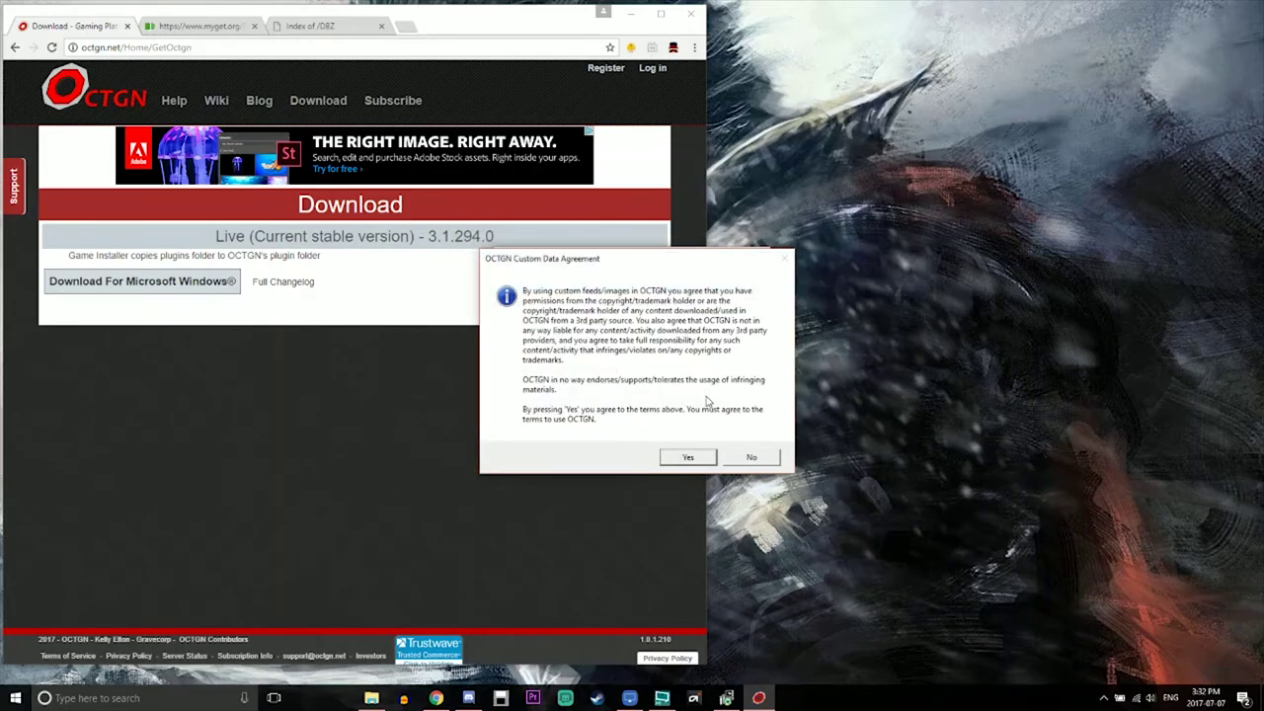
{"action": "left_click", "coordinate": [678, 458]}
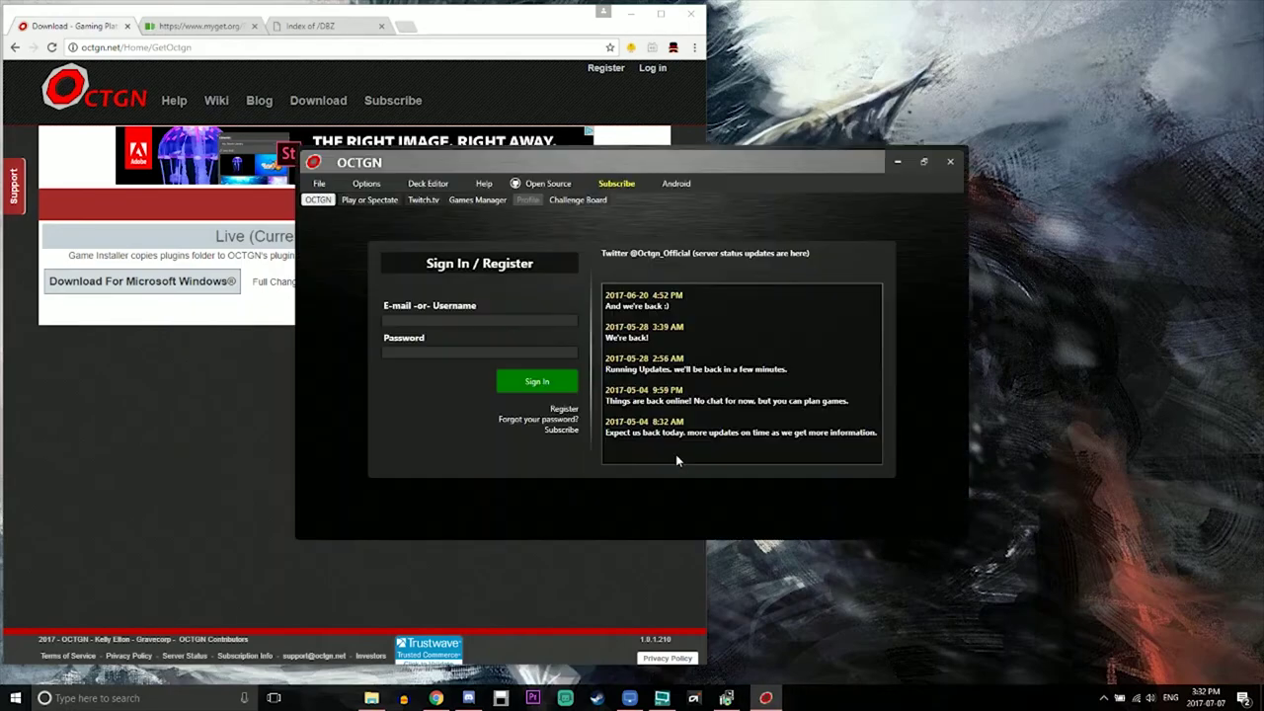
Step: Move the OCTGN window clear of the setup window and close the completed installer
{"action": "left_click_drag", "start_coordinate": [786, 176], "coordinate": [1091, 307]}
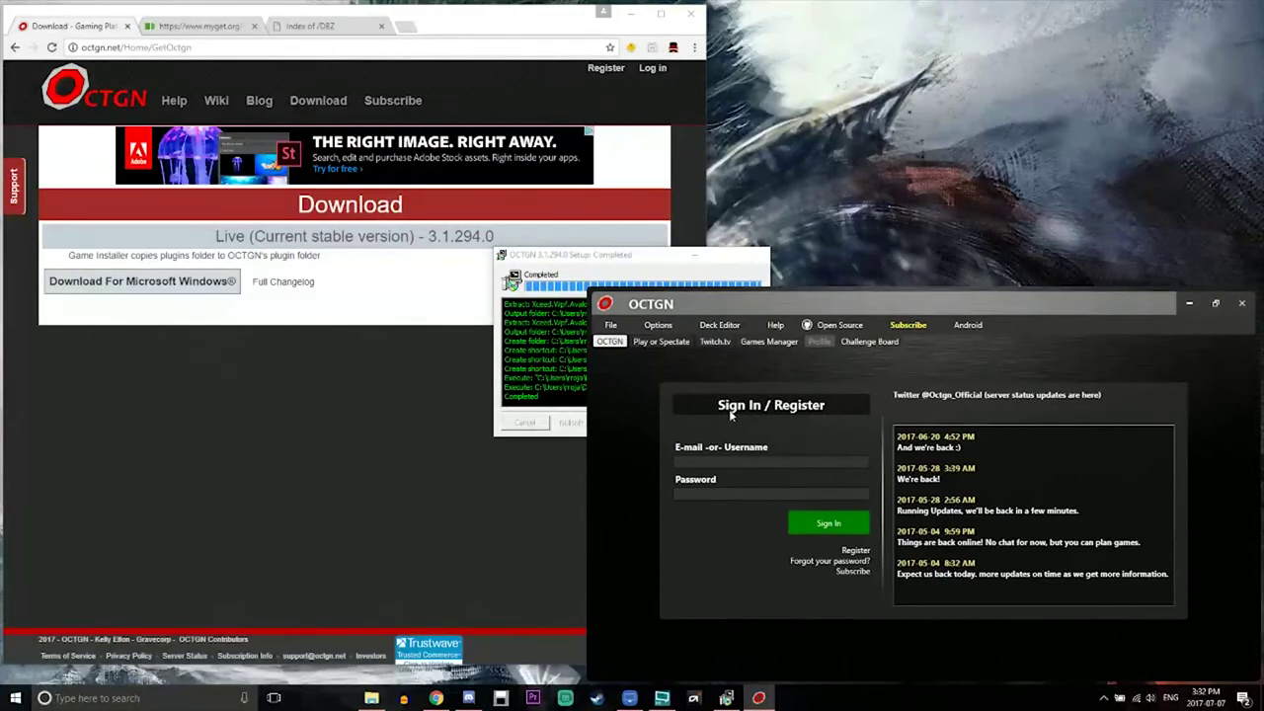
{"action": "left_click", "coordinate": [641, 269]}
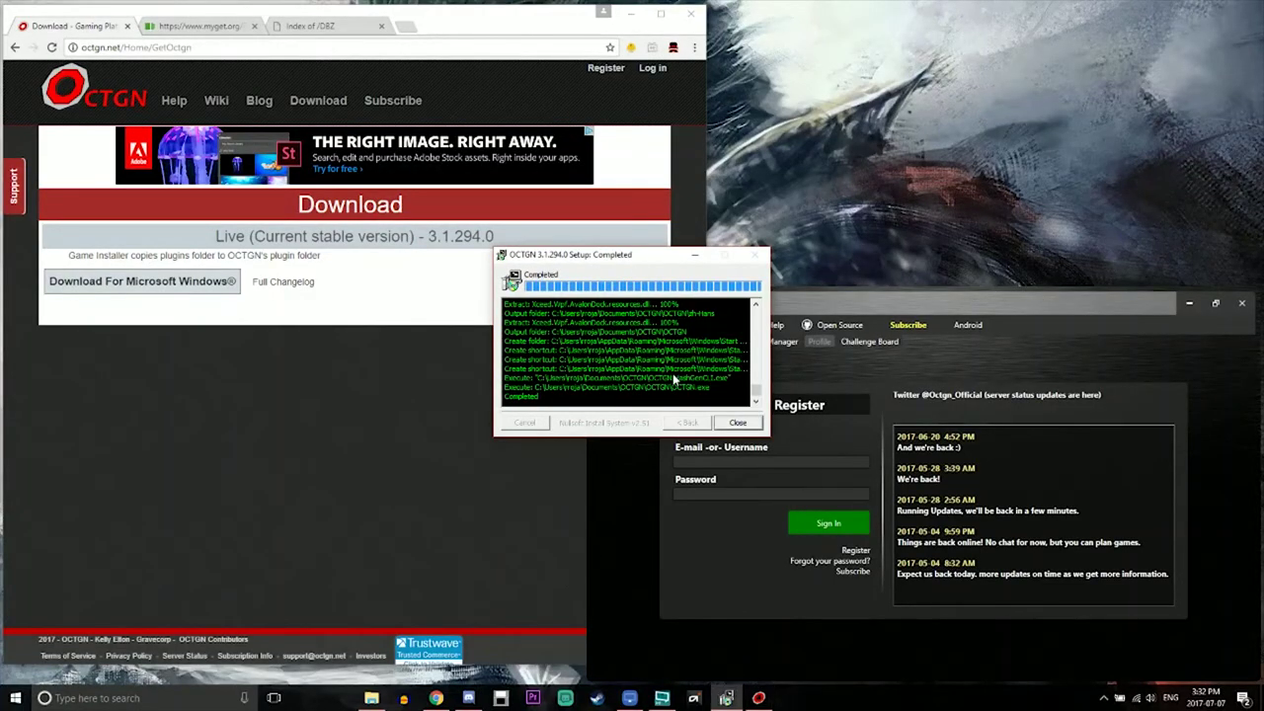
{"action": "left_click", "coordinate": [739, 423]}
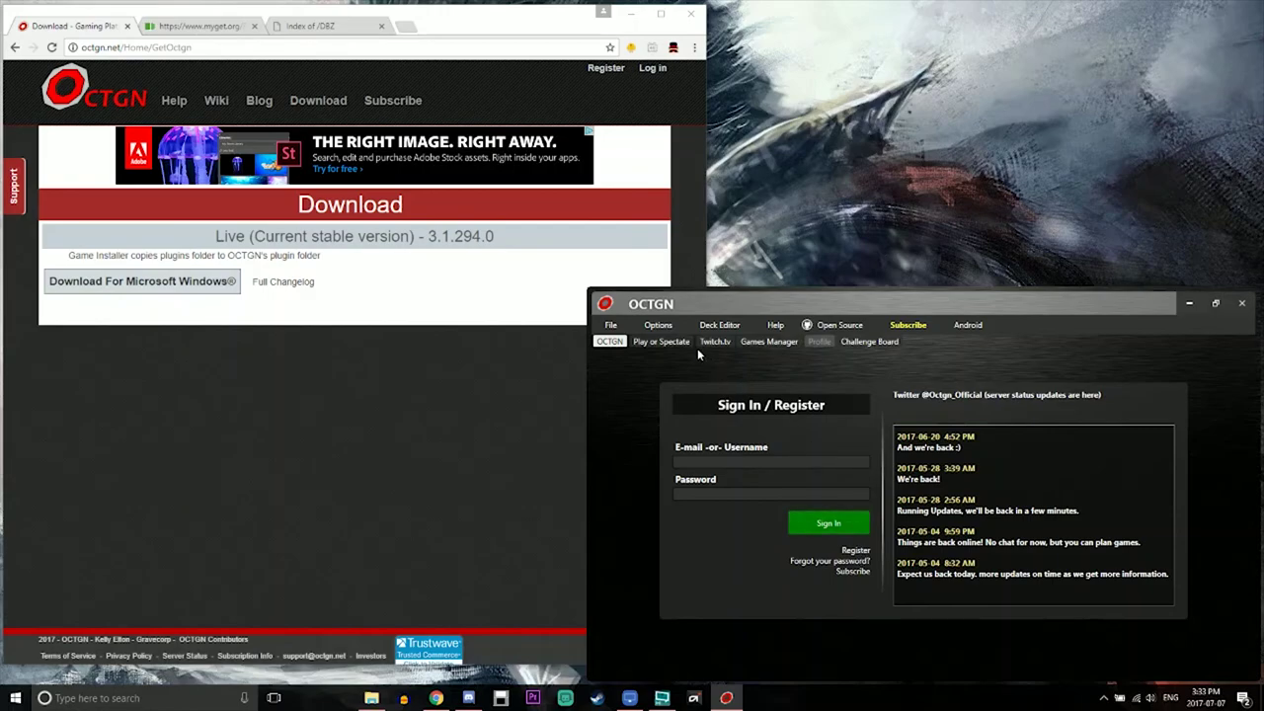
Step: Open the account registration page on the OCTGN website in the browser
{"action": "left_click", "coordinate": [291, 79]}
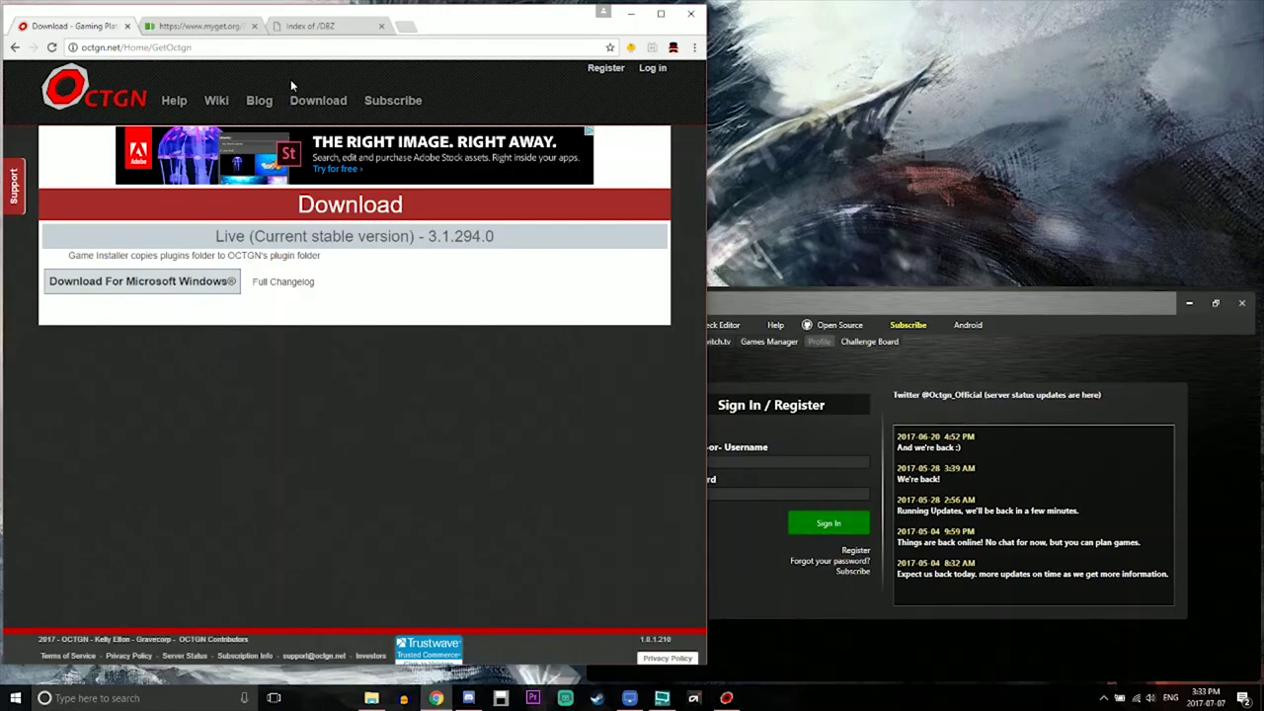
{"action": "left_click", "coordinate": [606, 69]}
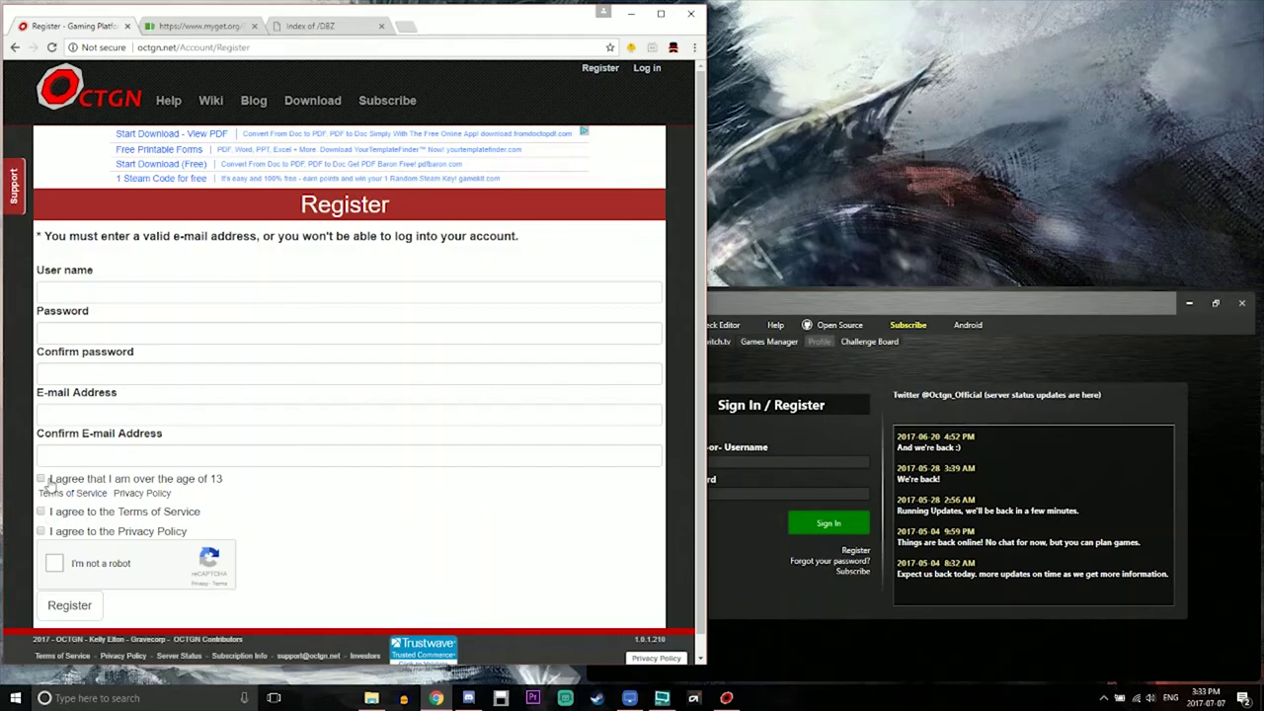
Step: Switch to the OCTGN client and browse the list of available games in the Games Manager
{"action": "left_click", "coordinate": [814, 294]}
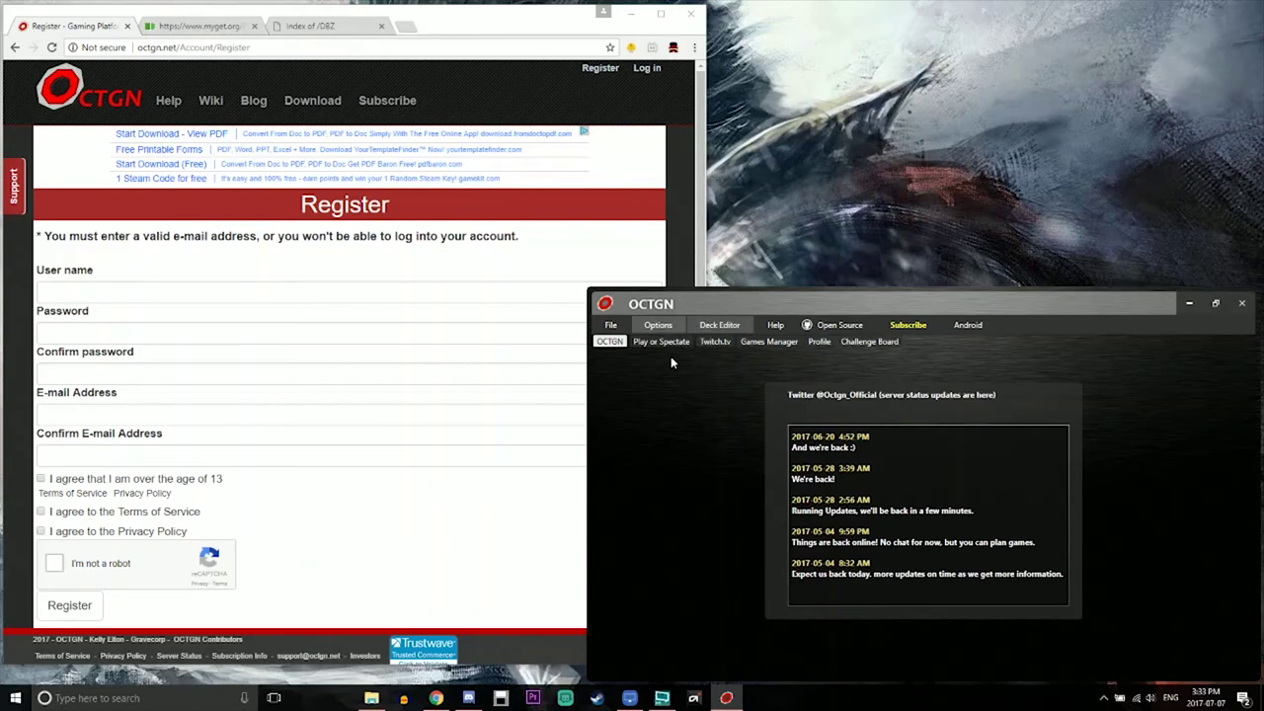
{"action": "left_click", "coordinate": [775, 341]}
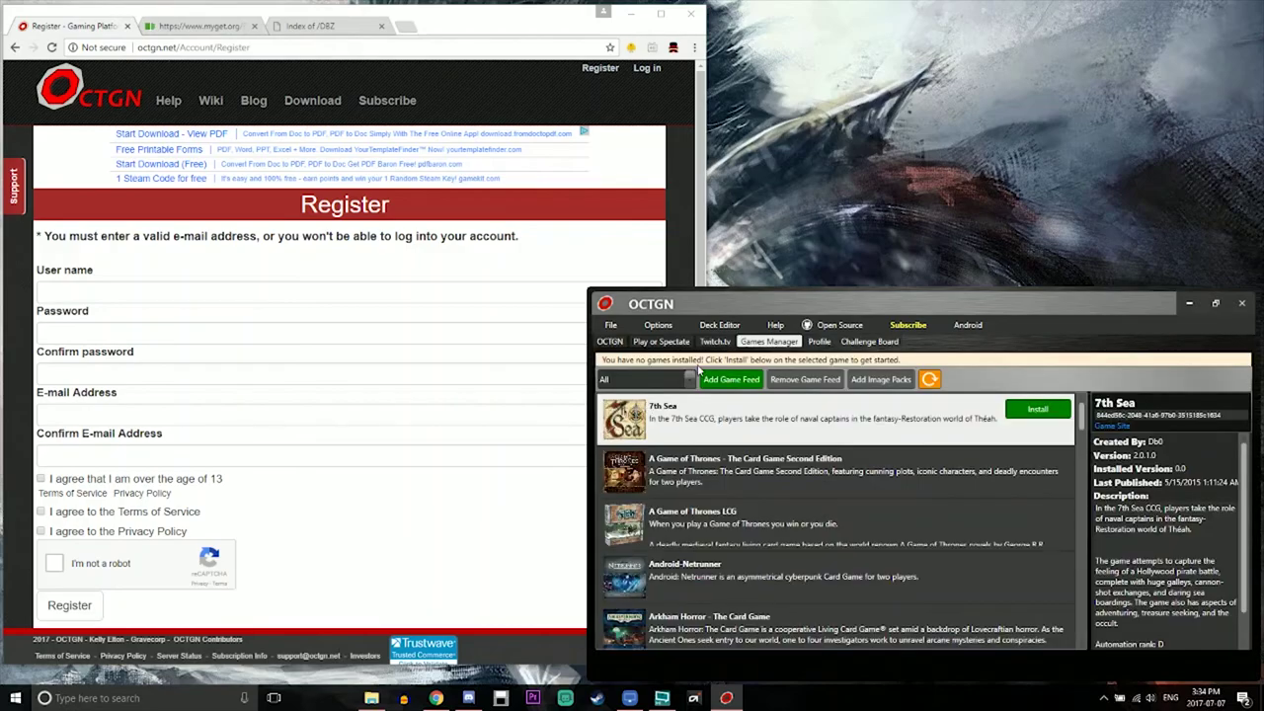
{"action": "scroll", "coordinate": [801, 527], "scroll_direction": "down", "scroll_amount": 8}
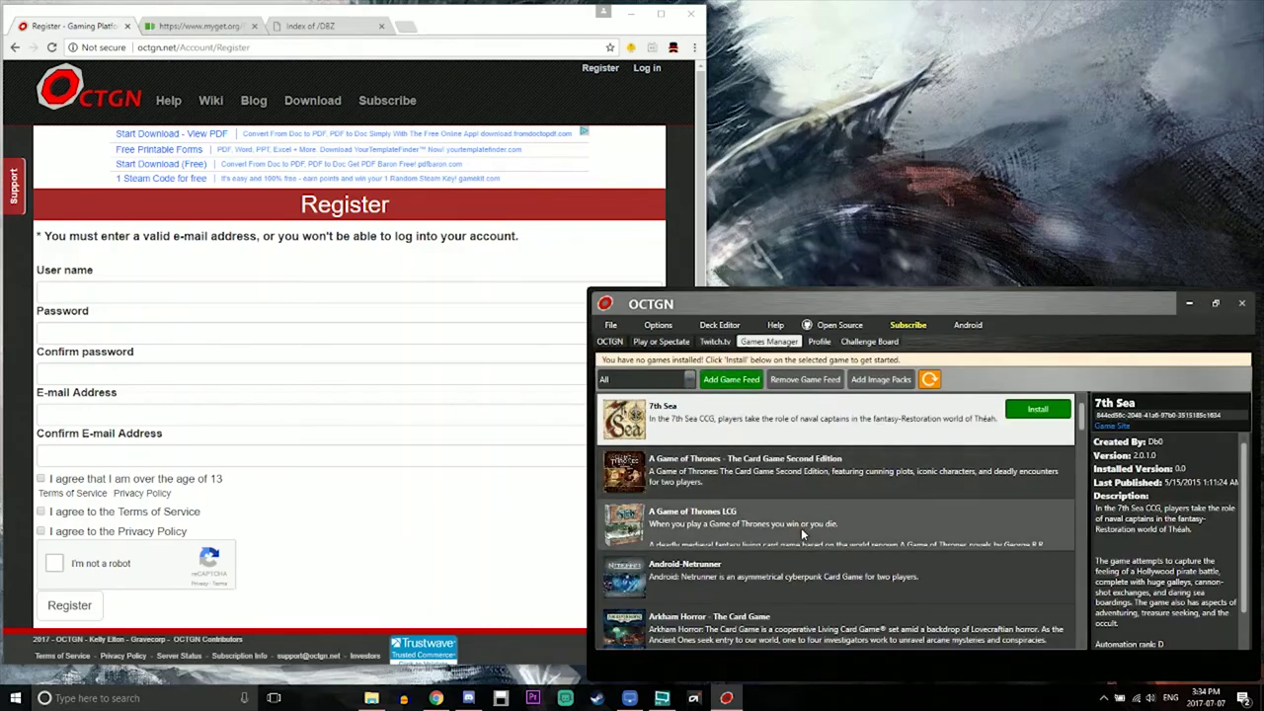
{"action": "scroll", "coordinate": [802, 534], "scroll_direction": "down", "scroll_amount": 10}
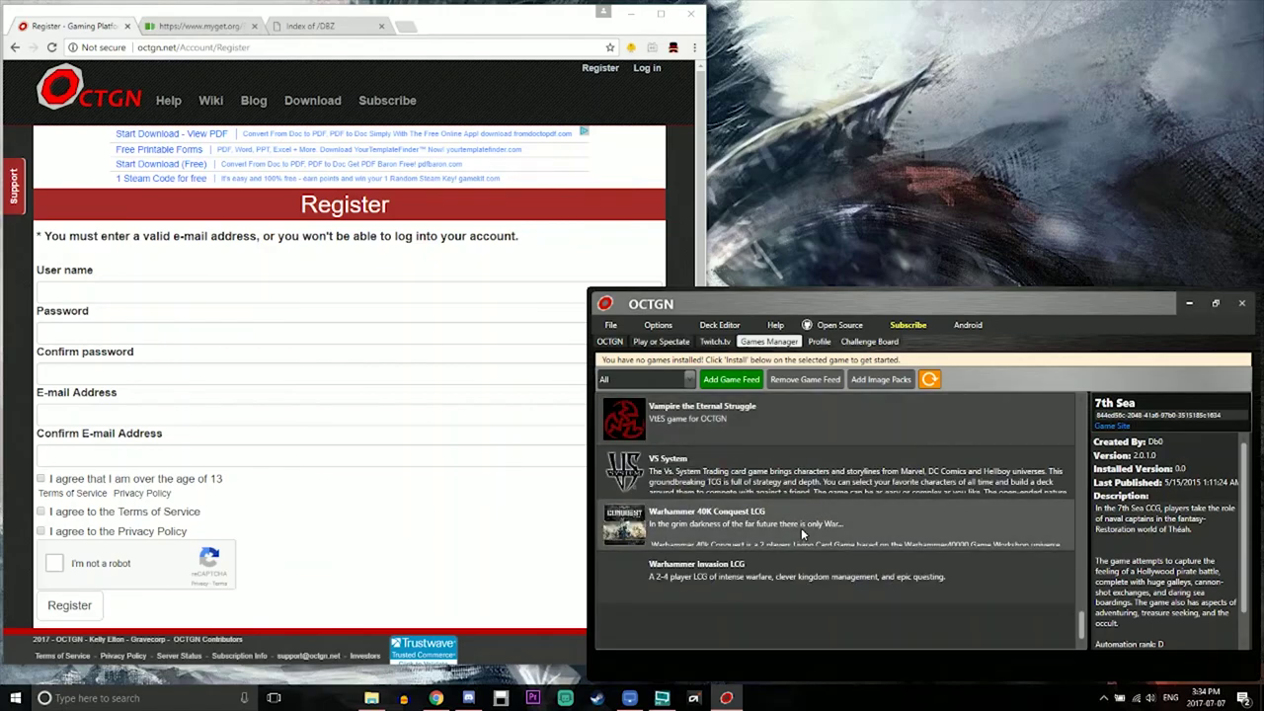
{"action": "scroll", "coordinate": [801, 527], "scroll_direction": "up", "scroll_amount": 18}
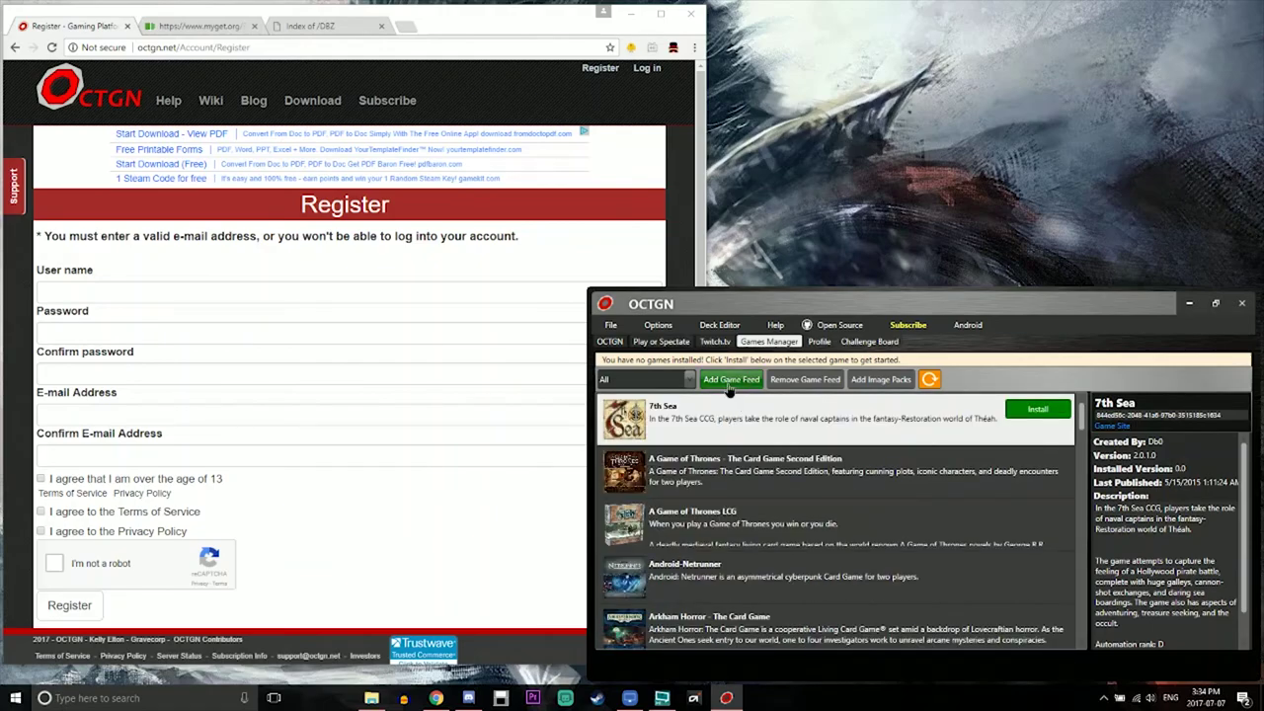
{"action": "left_click", "coordinate": [726, 385]}
{"action": "left_click", "coordinate": [894, 499]}
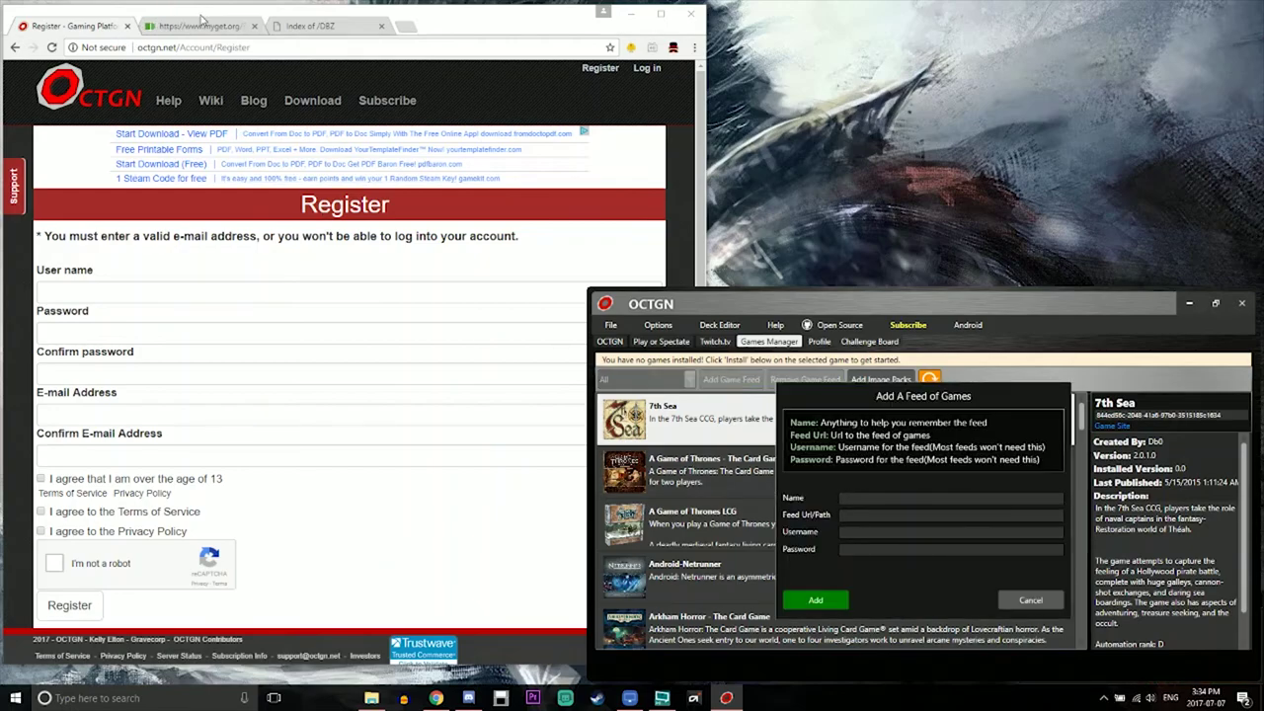
{"action": "left_click", "coordinate": [202, 26]}
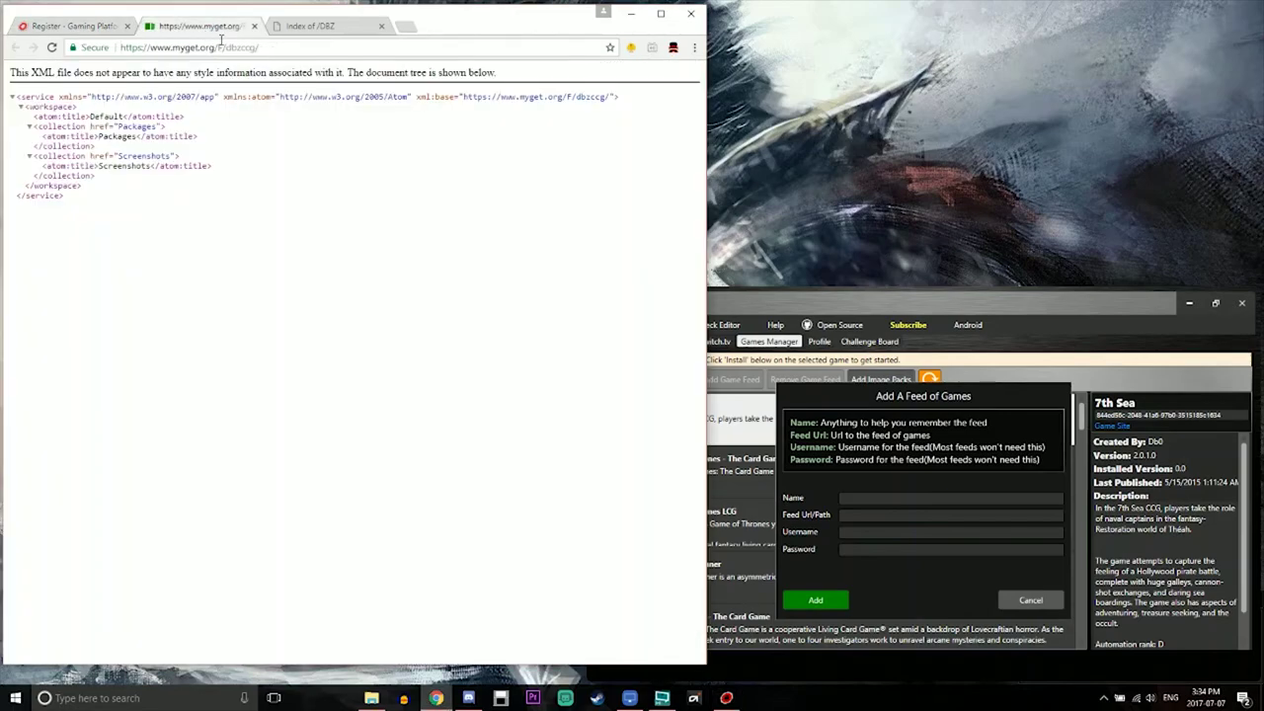
{"action": "left_click_drag", "start_coordinate": [221, 47], "coordinate": [256, 48]}
{"action": "triple_click", "coordinate": [236, 48]}
{"action": "key", "text": "ctrl+c"}
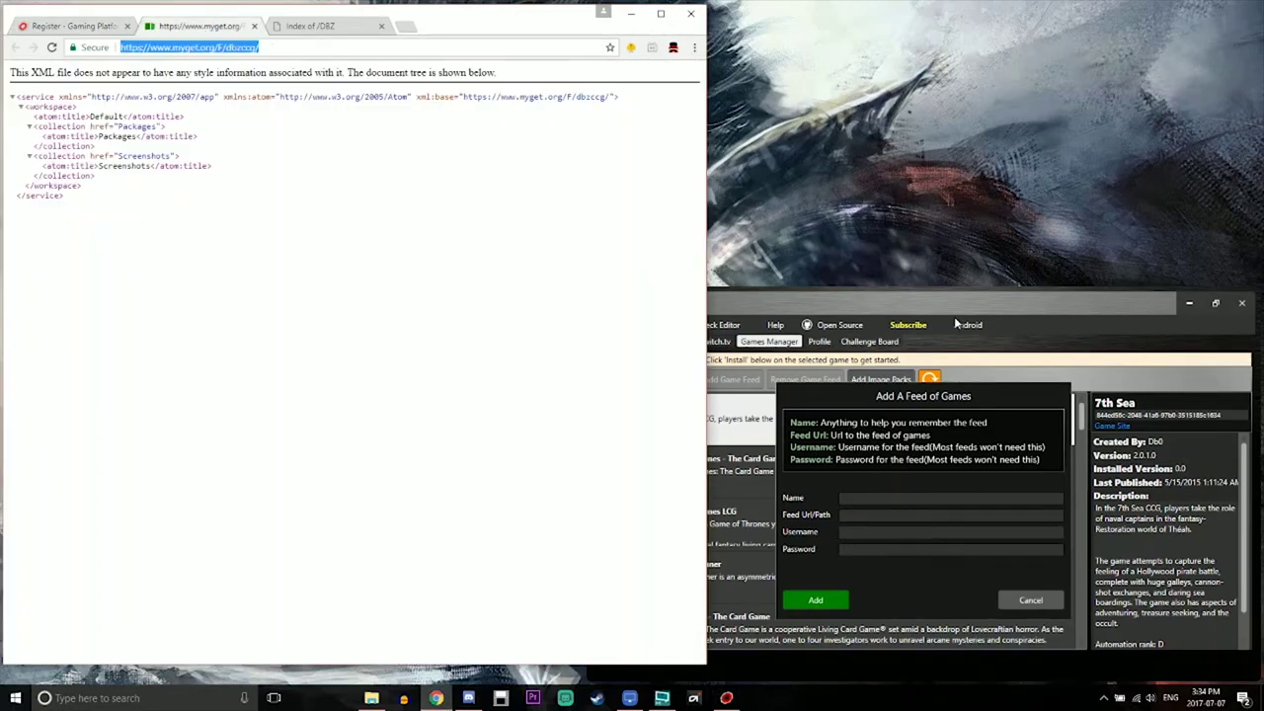
{"action": "left_click", "coordinate": [857, 514]}
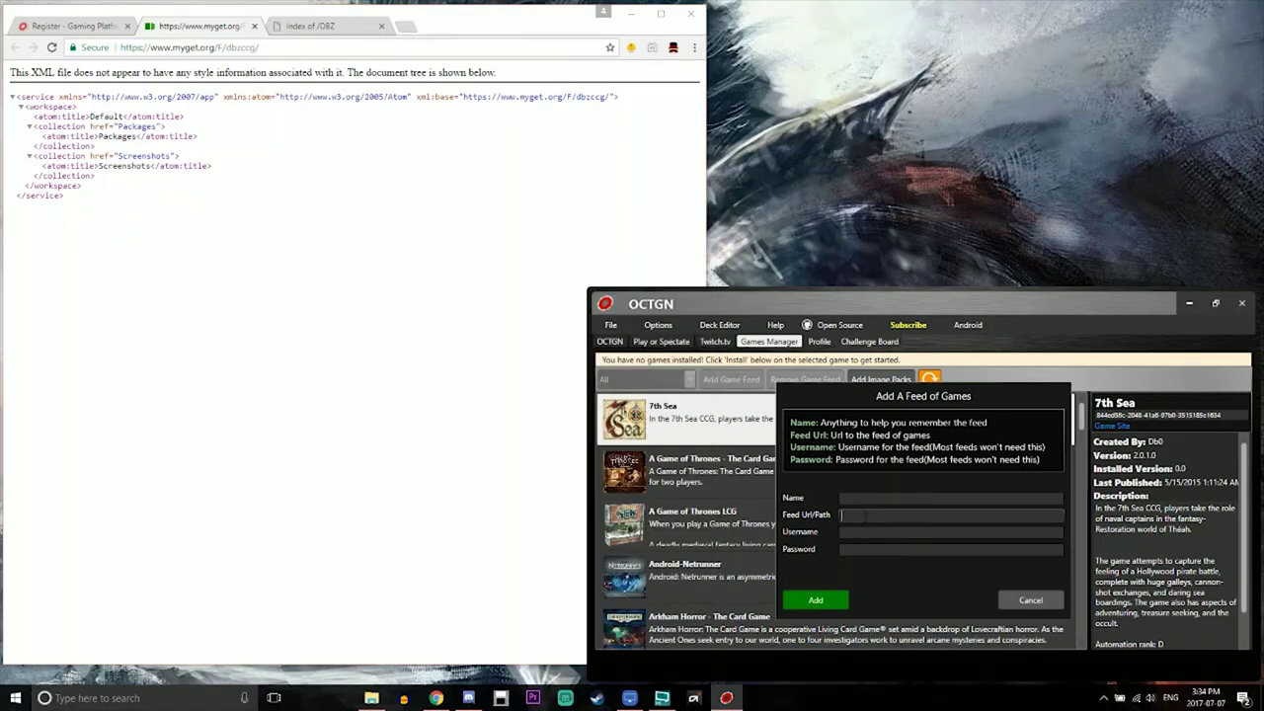
{"action": "key", "text": "ctrl+v"}
Step: Name the new feed Dragon Ball Super Card Game and add it
{"action": "left_click", "coordinate": [866, 500]}
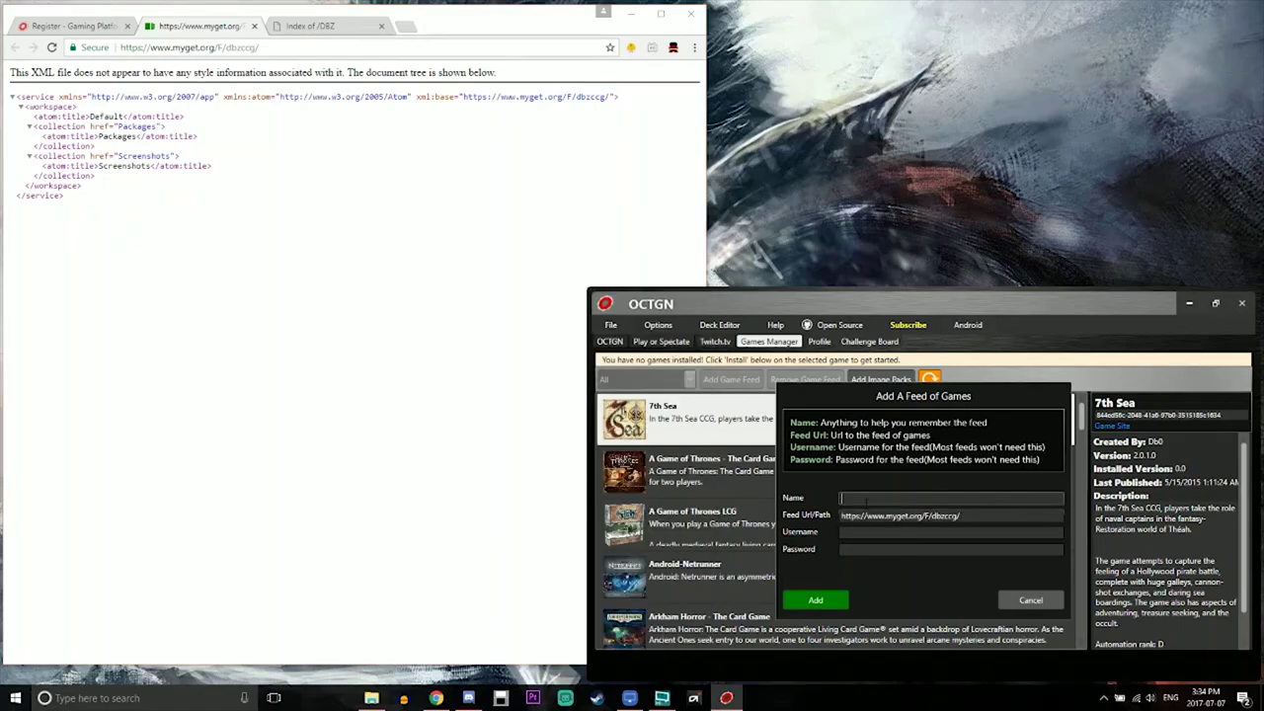
{"action": "type", "text": "Dragon"}
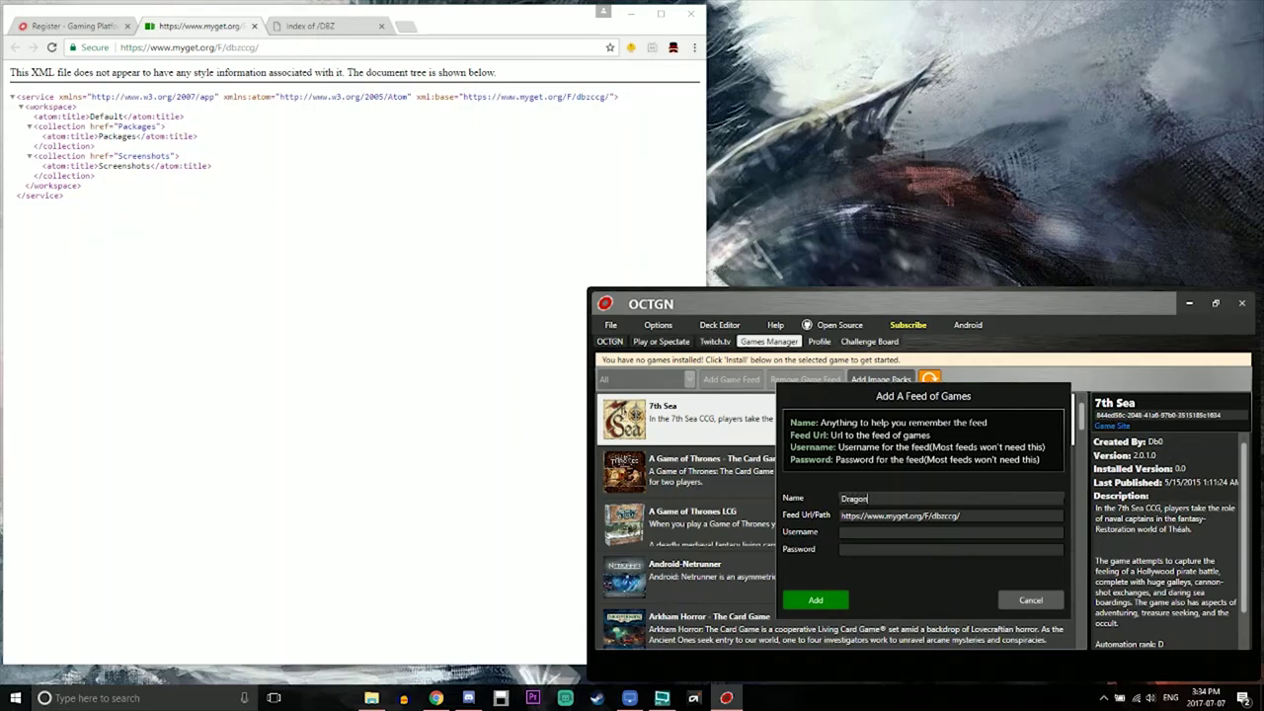
{"action": "type", "text": " Ball Super Card Fa"}
{"action": "key", "text": "BackSpace"}
{"action": "type", "text": "Gae"}
{"action": "key", "text": "BackSpace"}
{"action": "type", "text": "me"}
{"action": "left_click", "coordinate": [819, 598]}
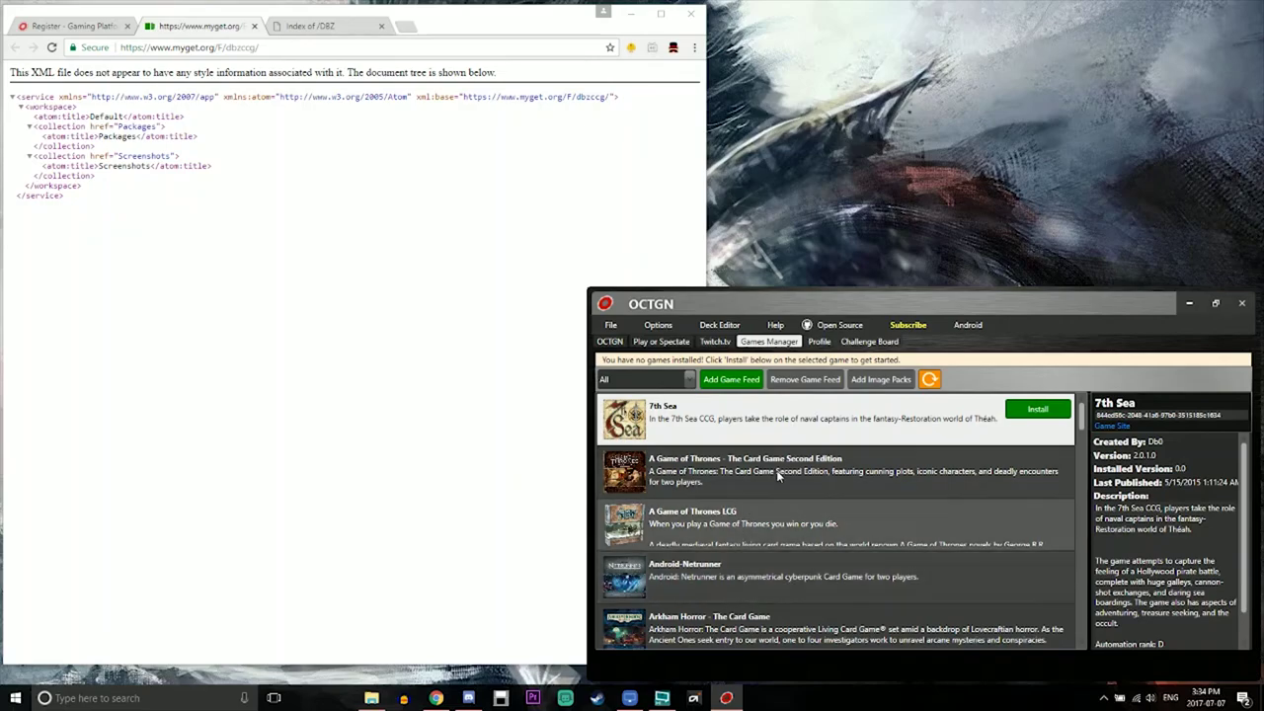
Step: Filter the games list to the Dragon Ball Super Card Game feed and install Dragon Ball S Patch Testing
{"action": "left_click", "coordinate": [690, 380]}
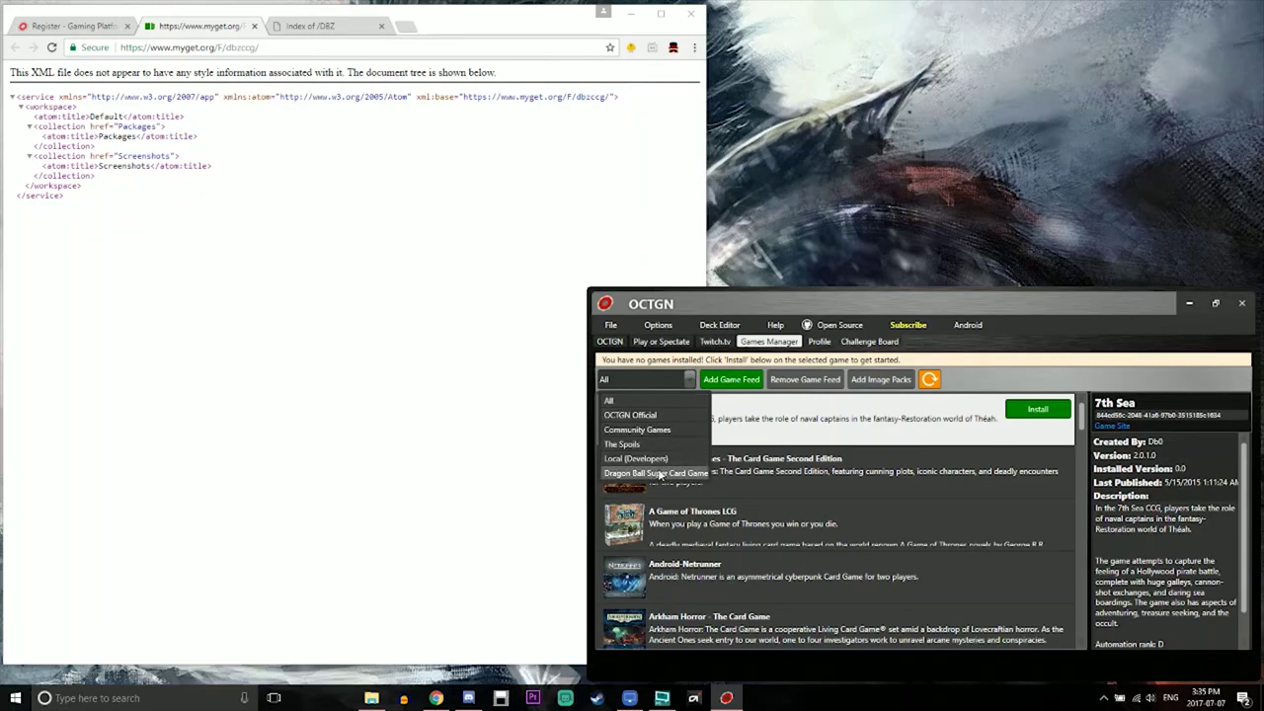
{"action": "left_click", "coordinate": [657, 475]}
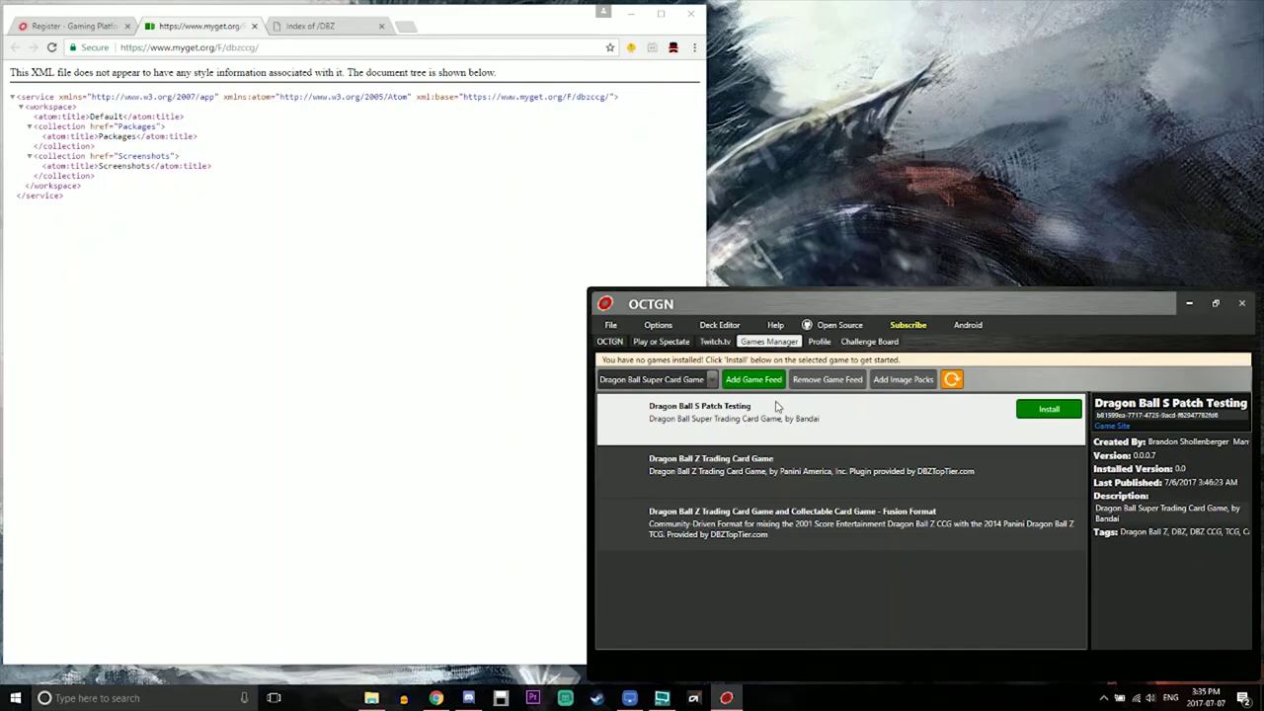
{"action": "left_click", "coordinate": [1034, 418]}
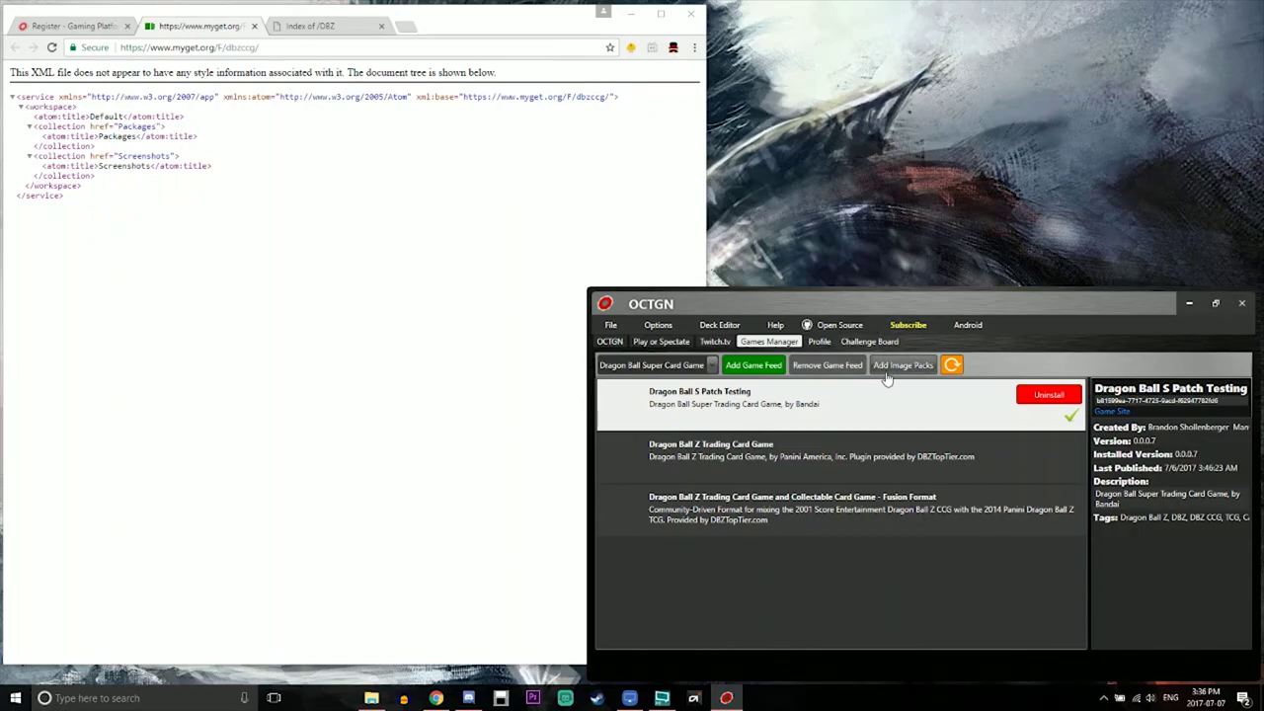
Step: Begin adding an image pack and download Dragon_Ball_Super_07_05.o8c from the browser's DBZ index page to the Data (D:) drive
{"action": "left_click", "coordinate": [901, 365]}
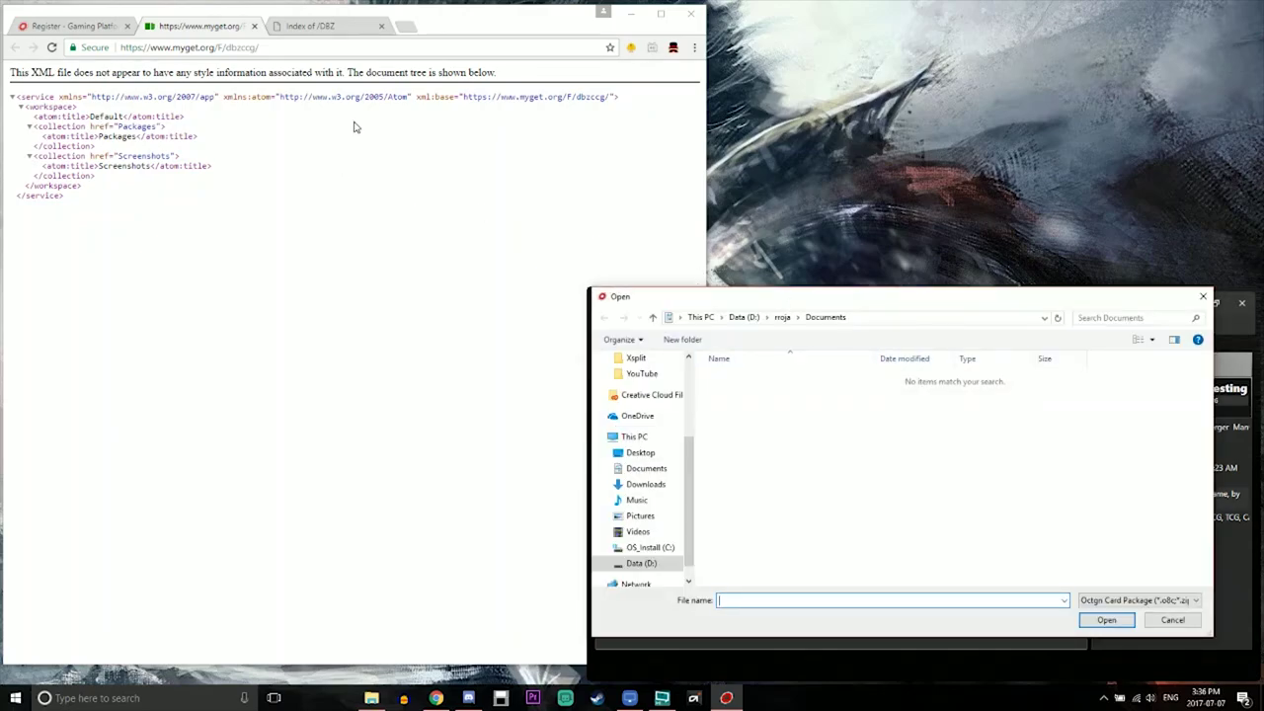
{"action": "left_click", "coordinate": [318, 32]}
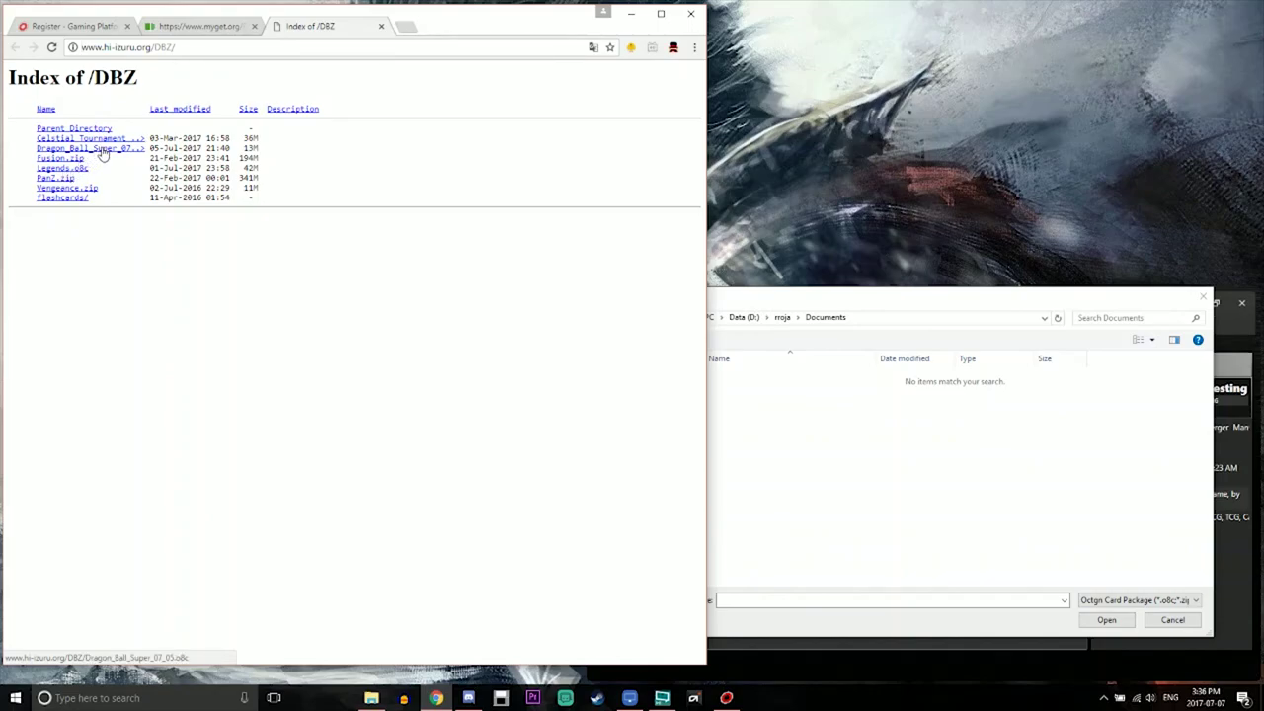
{"action": "left_click", "coordinate": [109, 148]}
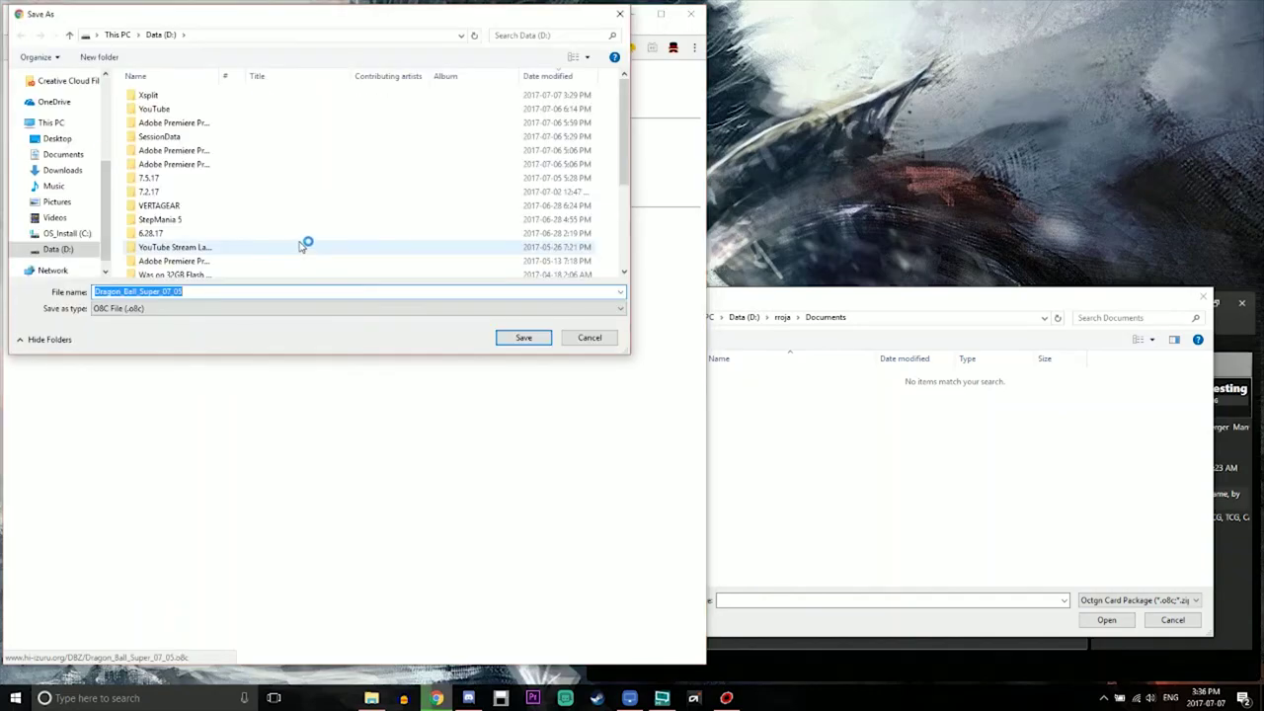
{"action": "left_click", "coordinate": [65, 251]}
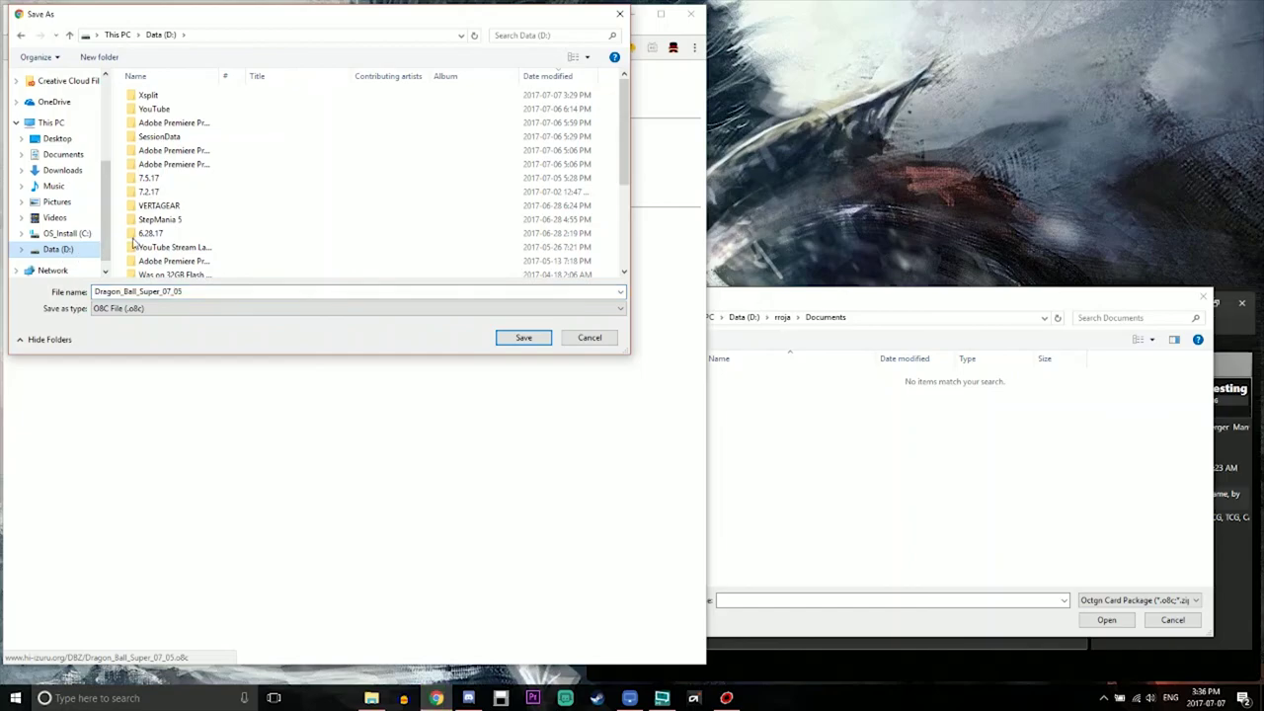
{"action": "left_click", "coordinate": [520, 340]}
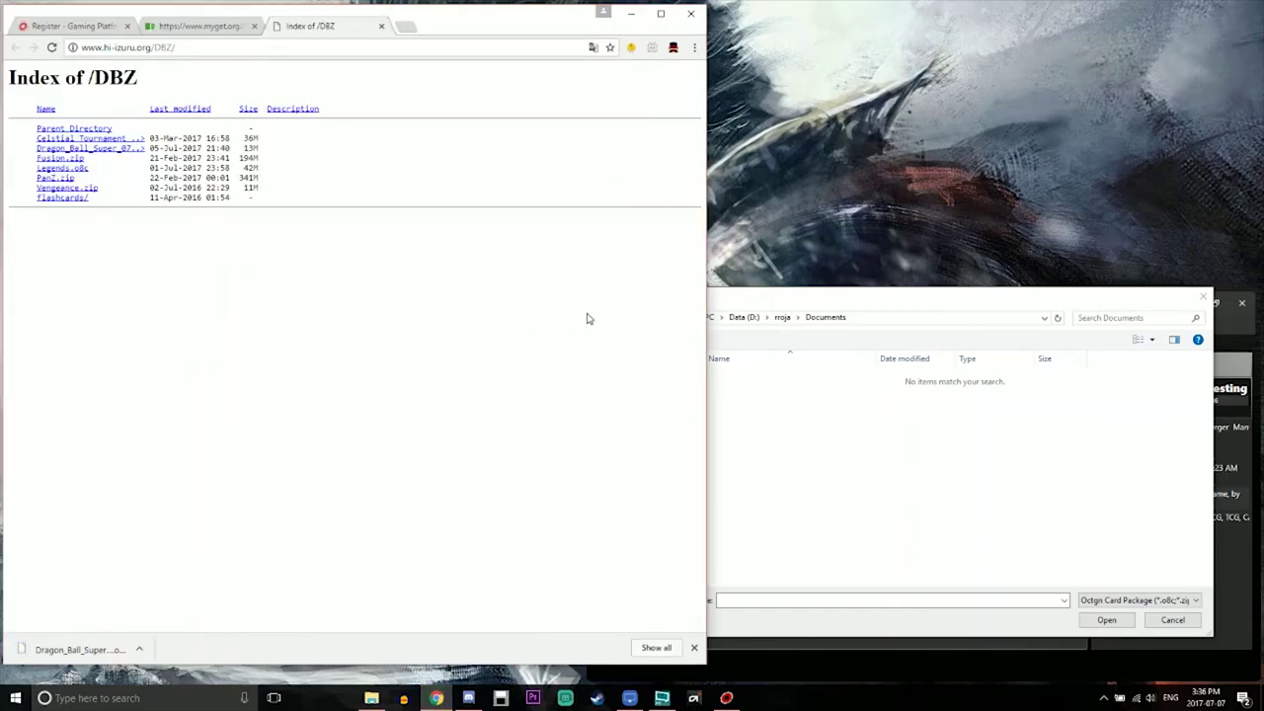
Step: Install the image pack Dragon_Ball_Super_07_05.o8c from the Data (D:) drive into OCTGN
{"action": "left_click", "coordinate": [875, 302]}
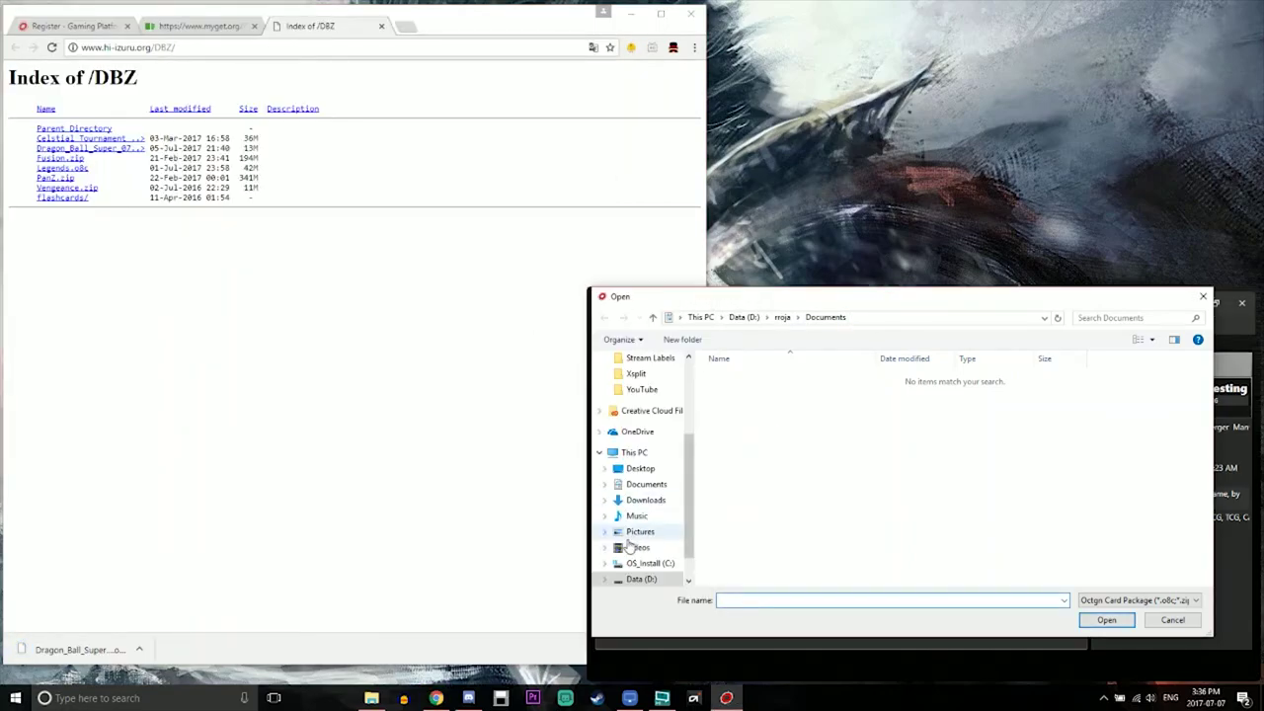
{"action": "left_click", "coordinate": [641, 578]}
{"action": "left_click", "coordinate": [759, 377]}
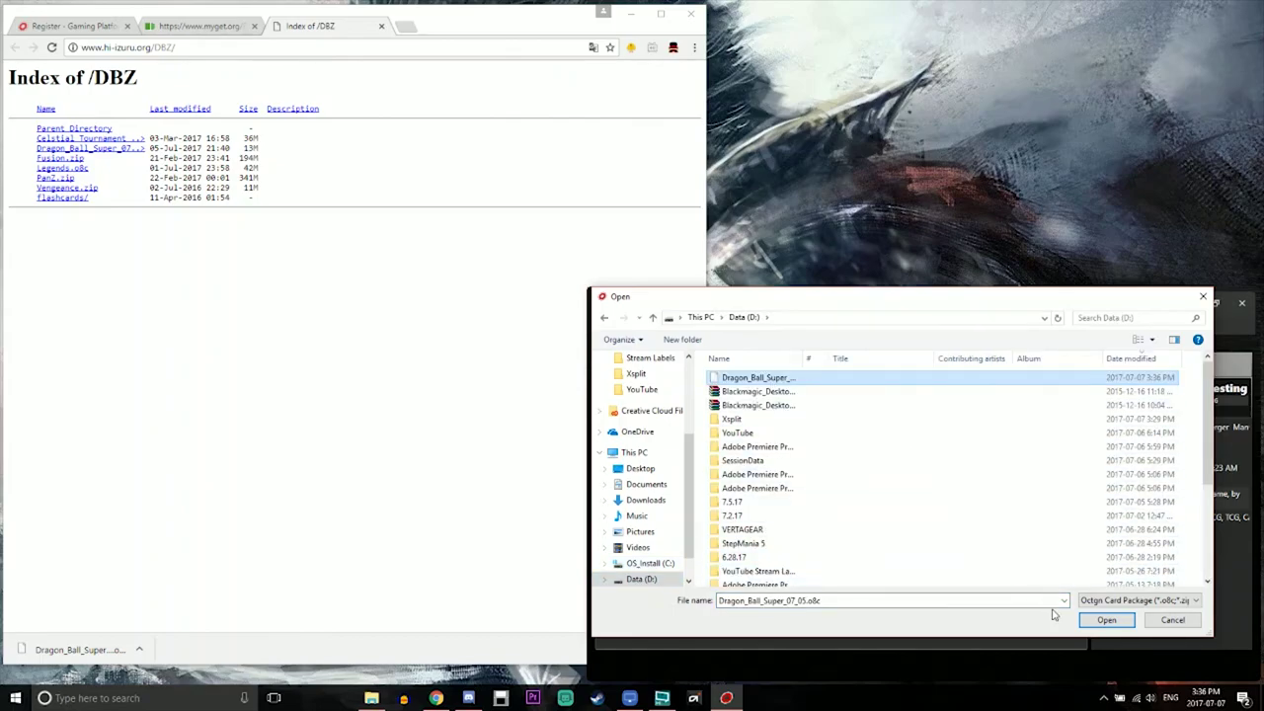
{"action": "left_click", "coordinate": [1106, 620]}
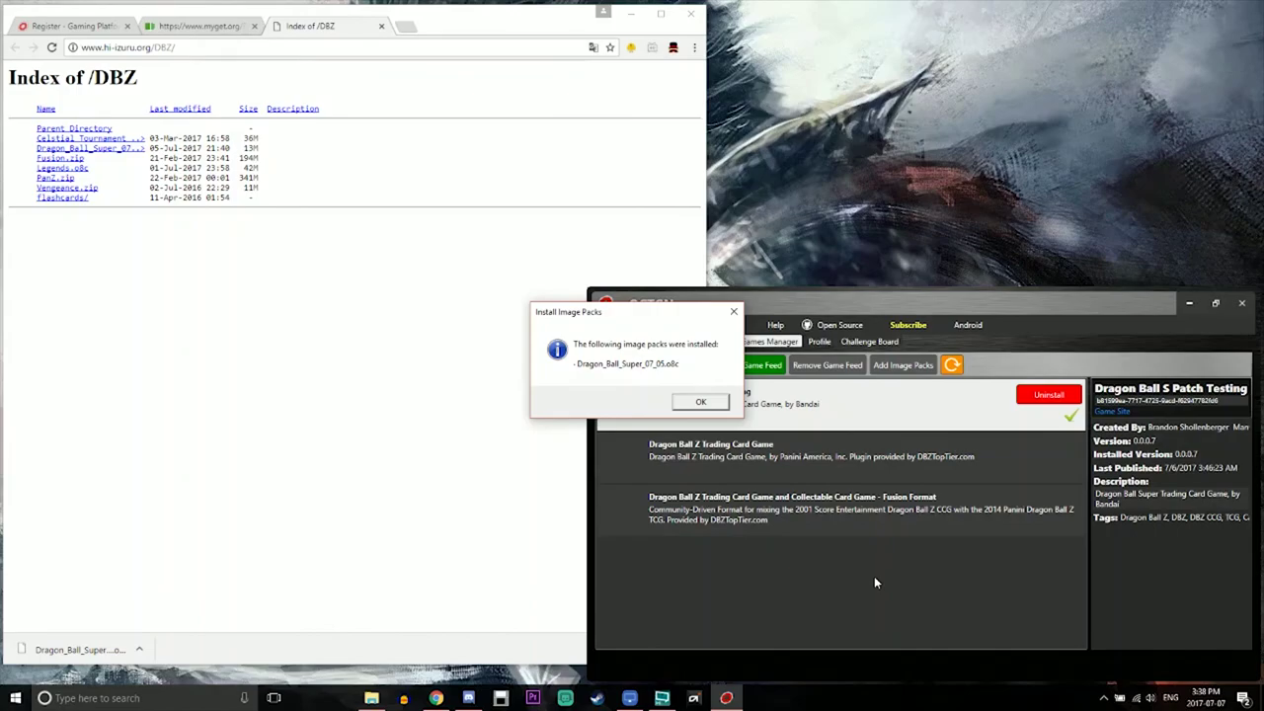
{"action": "left_click", "coordinate": [698, 400]}
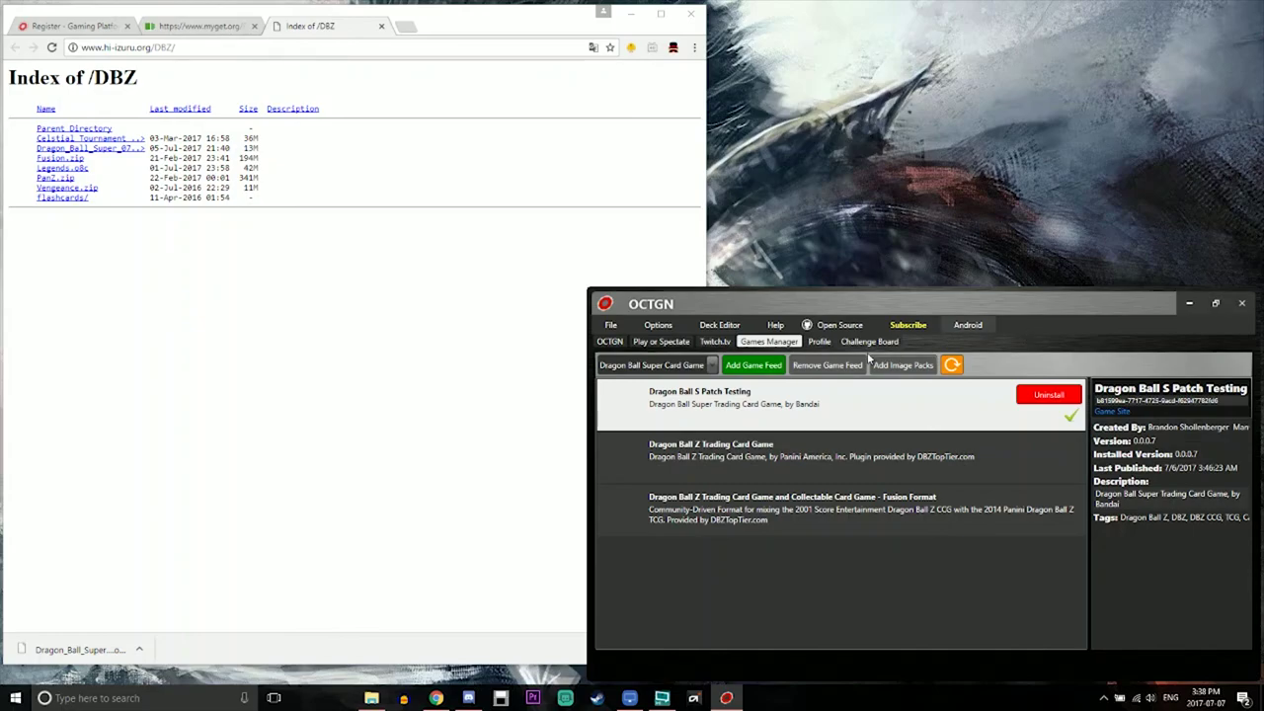
Step: Go to the list of hosted games for play or spectating and hide the uninstalled games
{"action": "left_click", "coordinate": [662, 342]}
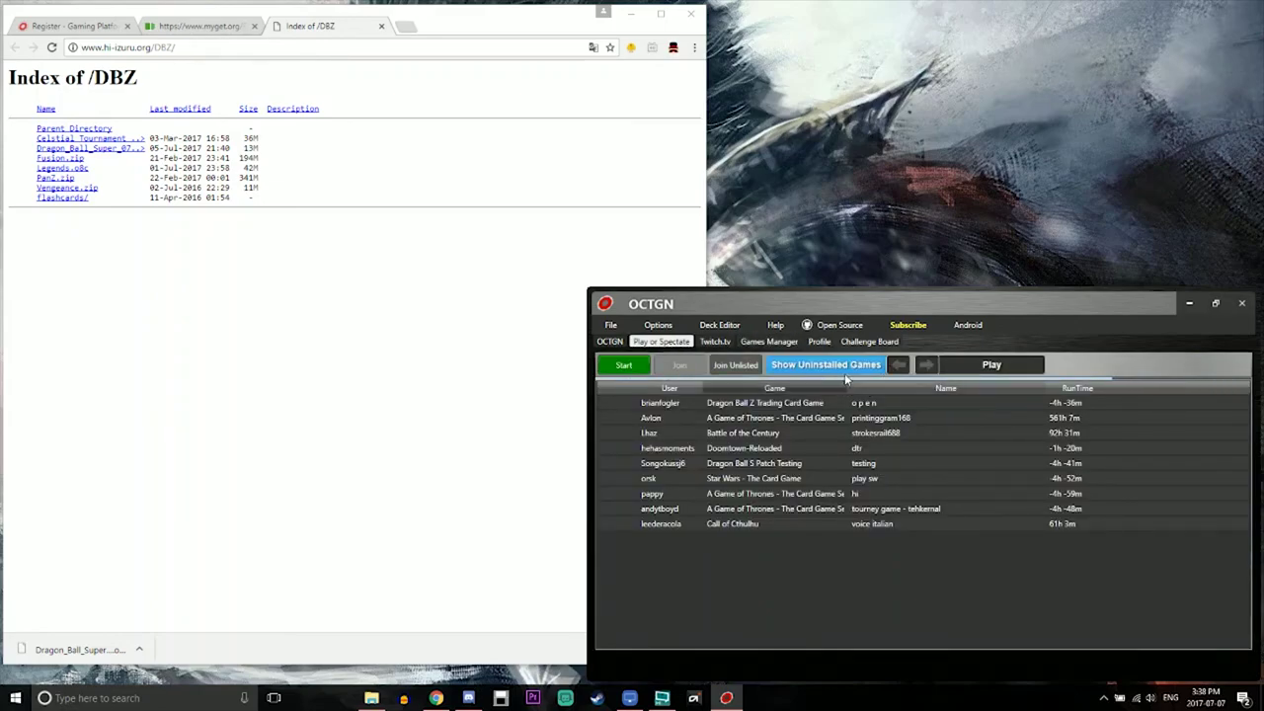
{"action": "left_click", "coordinate": [861, 367]}
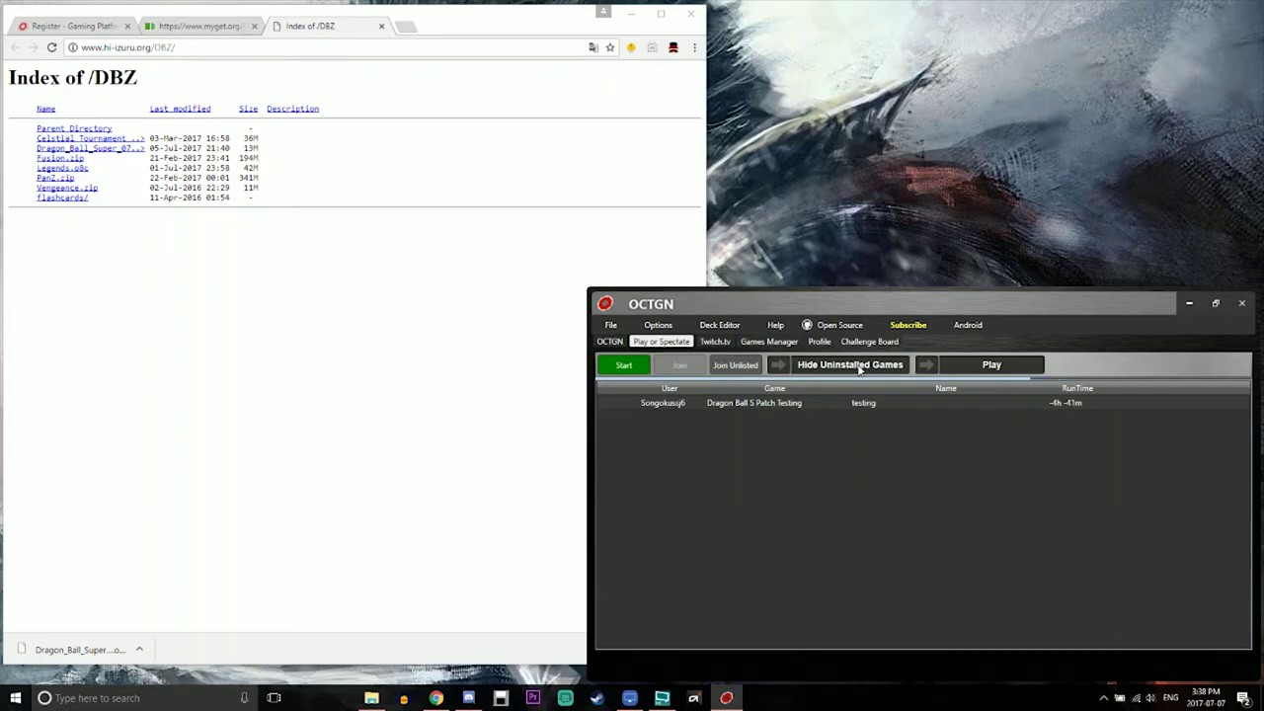